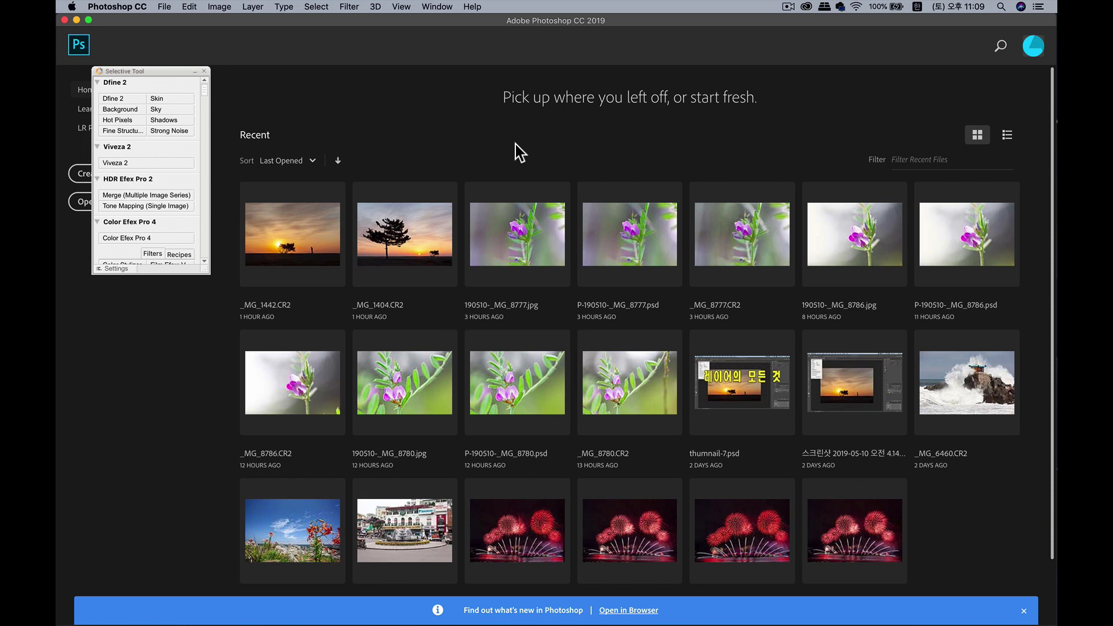
- Open the raw photo _MG_1404.CR2 from the 강의자료2 folder through Camera Raw with its existing settings
left_click(164, 7)
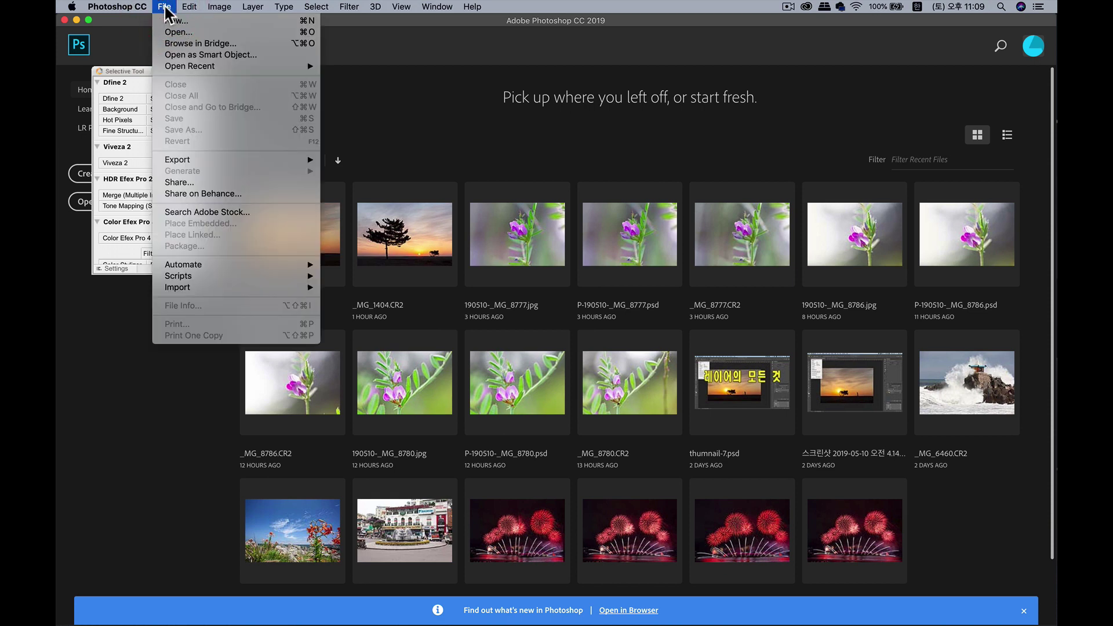
left_click(168, 33)
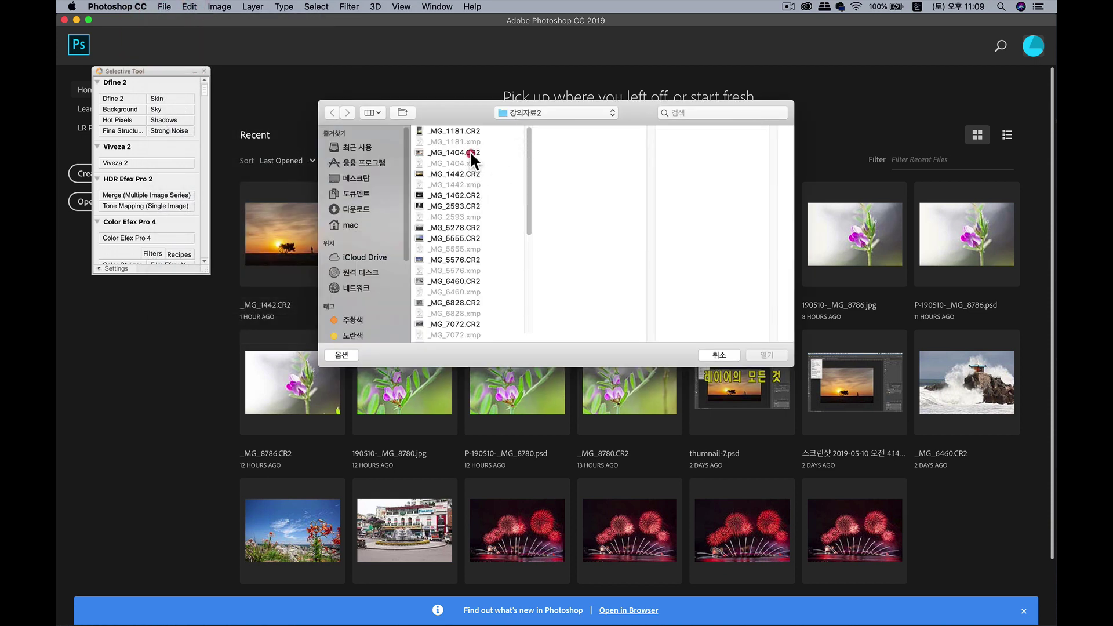
left_click(471, 152)
left_click(767, 356)
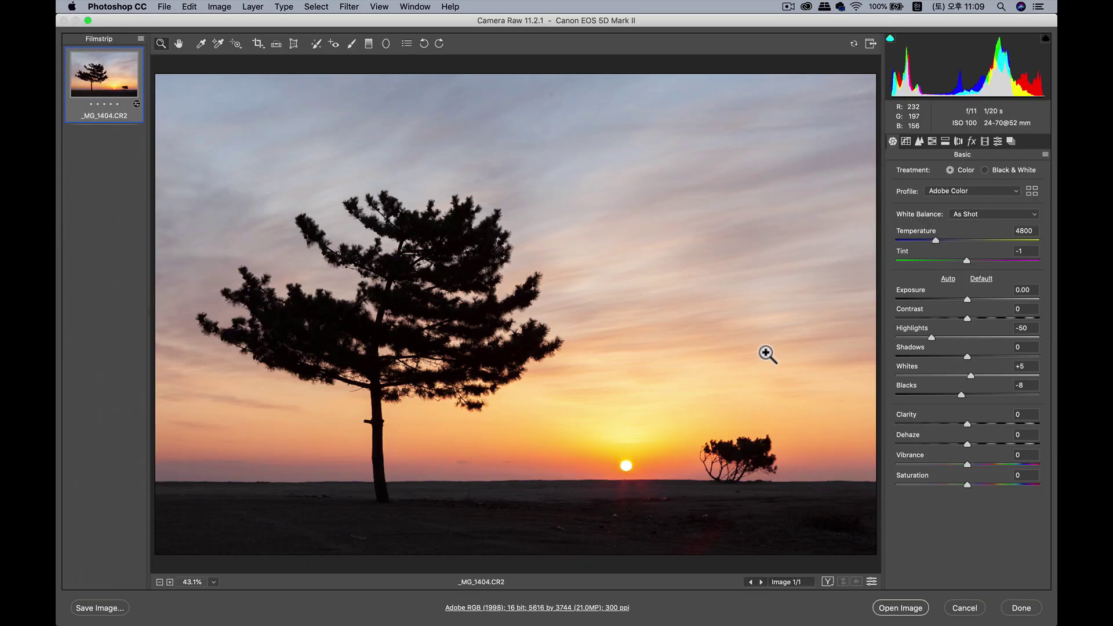
left_click(898, 608)
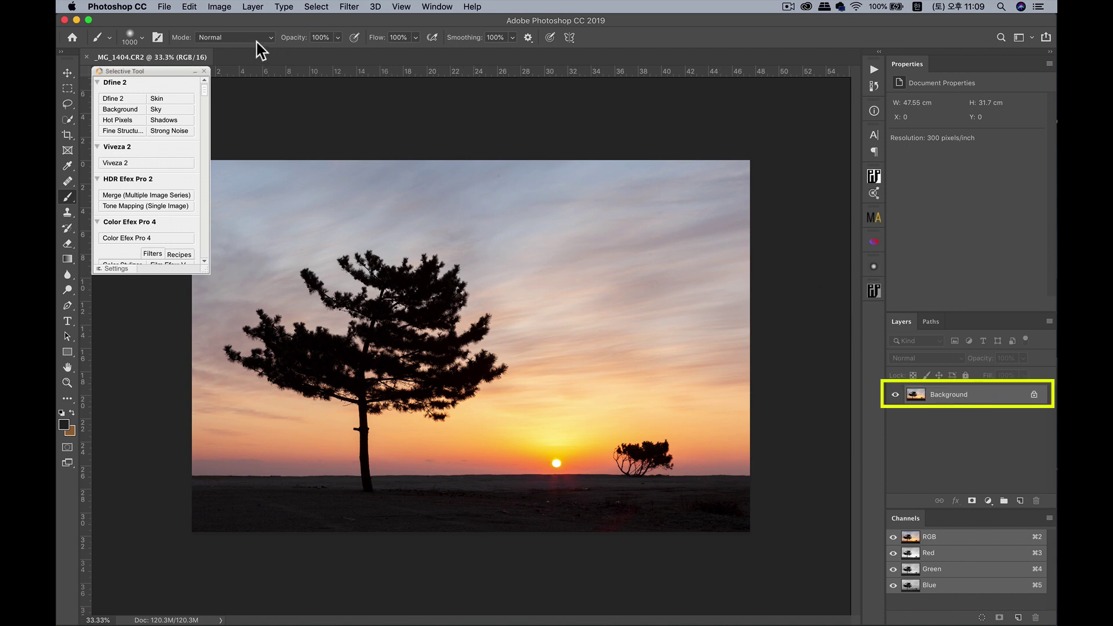
- Open the second raw photo, _MG_1442.CR2, through Camera Raw with its existing settings
left_click(165, 8)
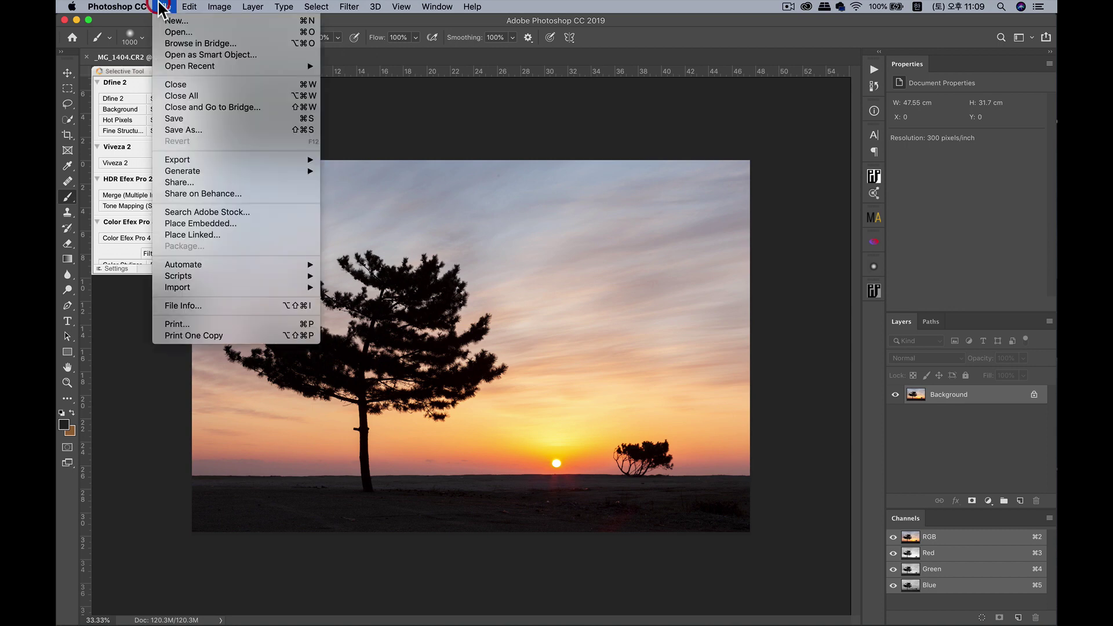
left_click(165, 31)
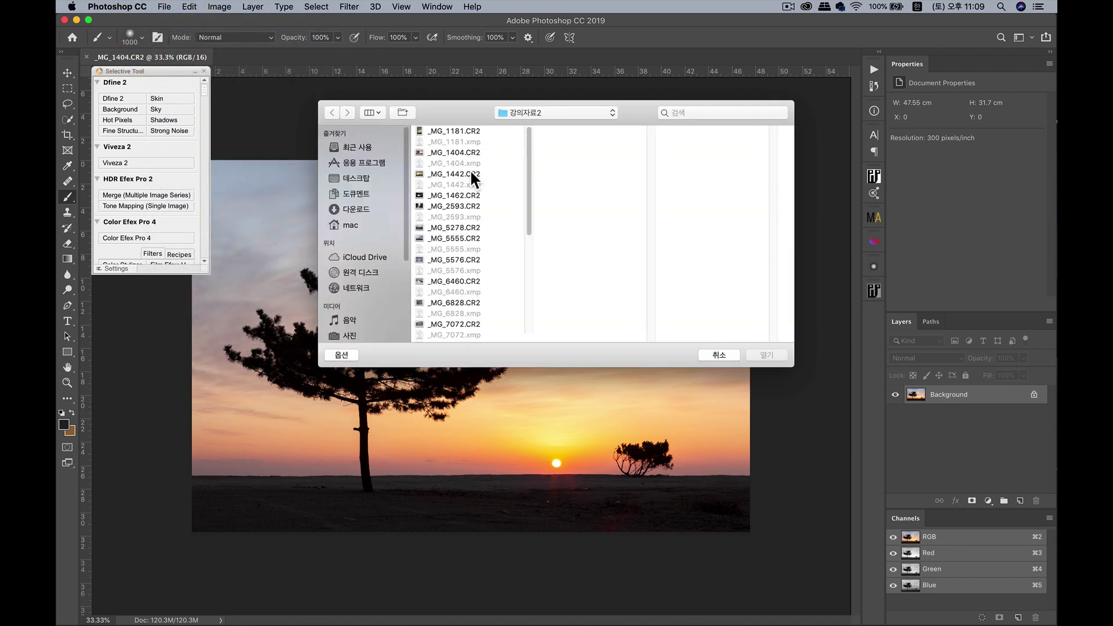
left_click(471, 174)
left_click(771, 355)
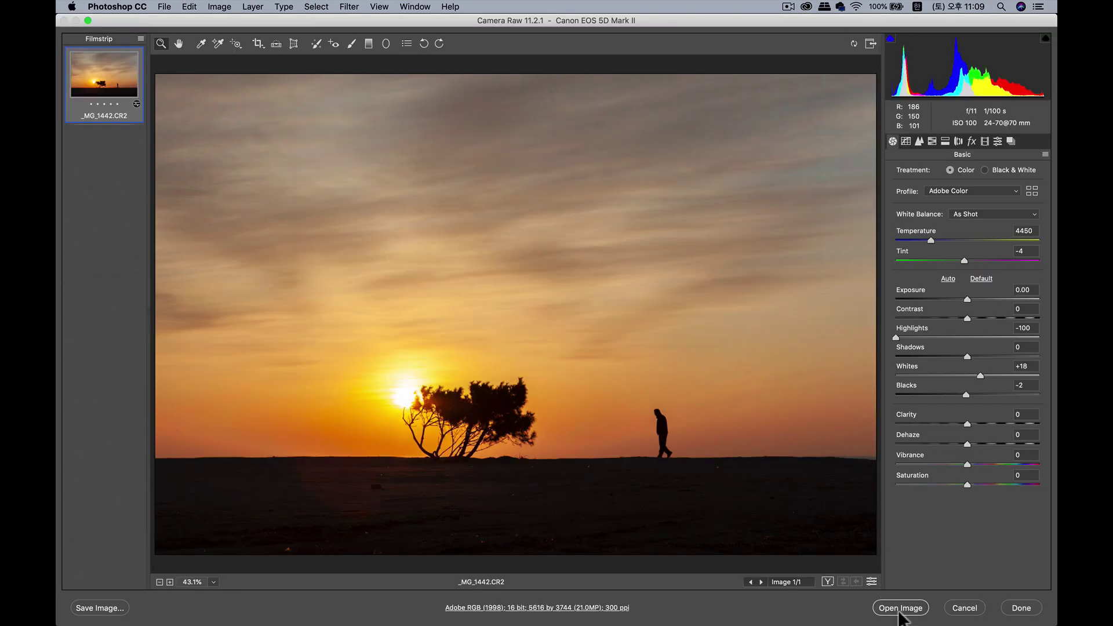
left_click(900, 609)
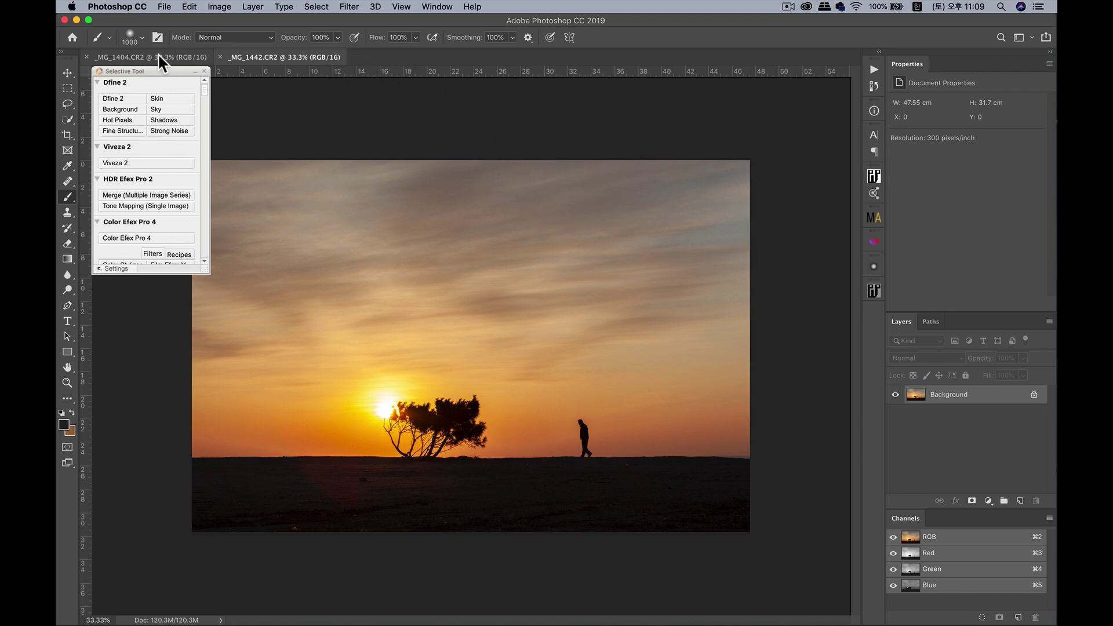
- Float the _MG_1442.CR2 document and copy its image with the Move tool into _MG_1404.CR2 as an exactly aligned new layer
left_click(159, 56)
left_click(268, 56)
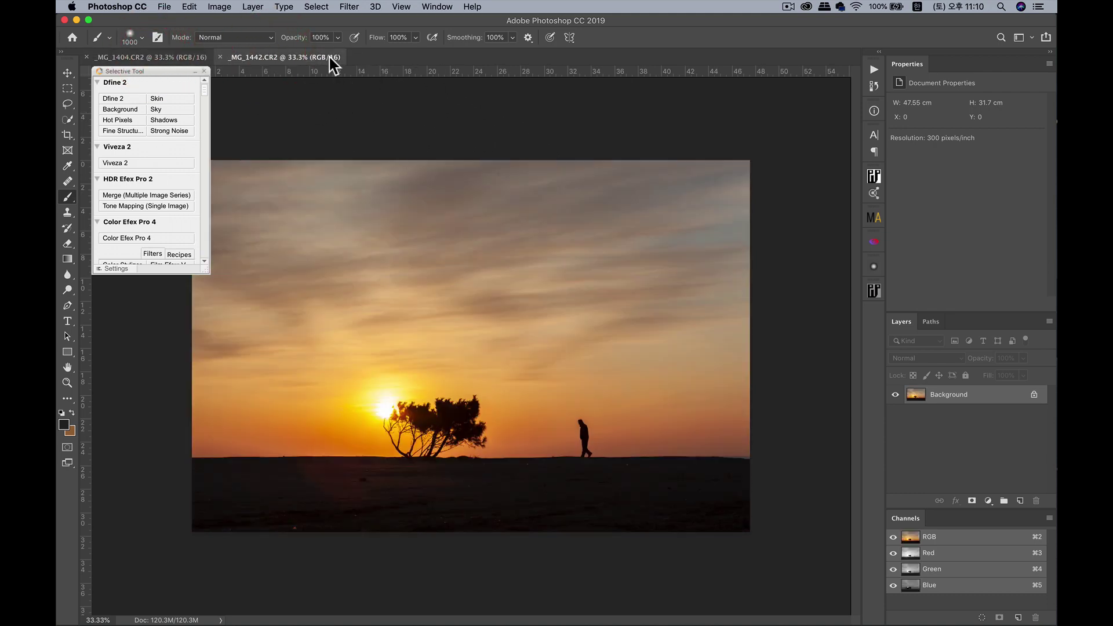
left_click_drag(321, 60, 460, 141)
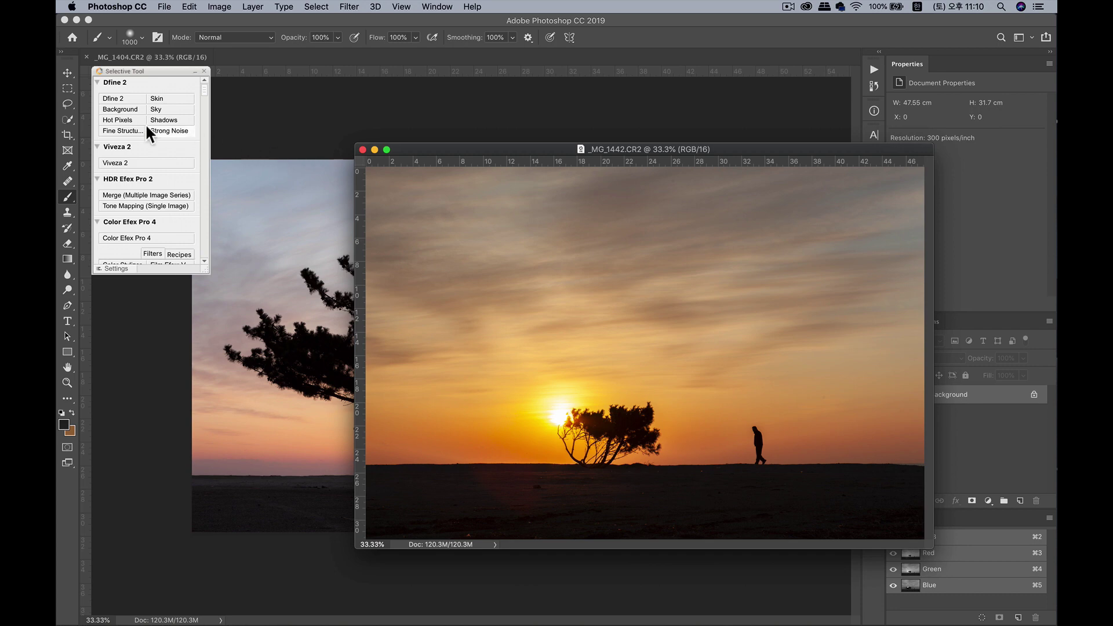
left_click(68, 73)
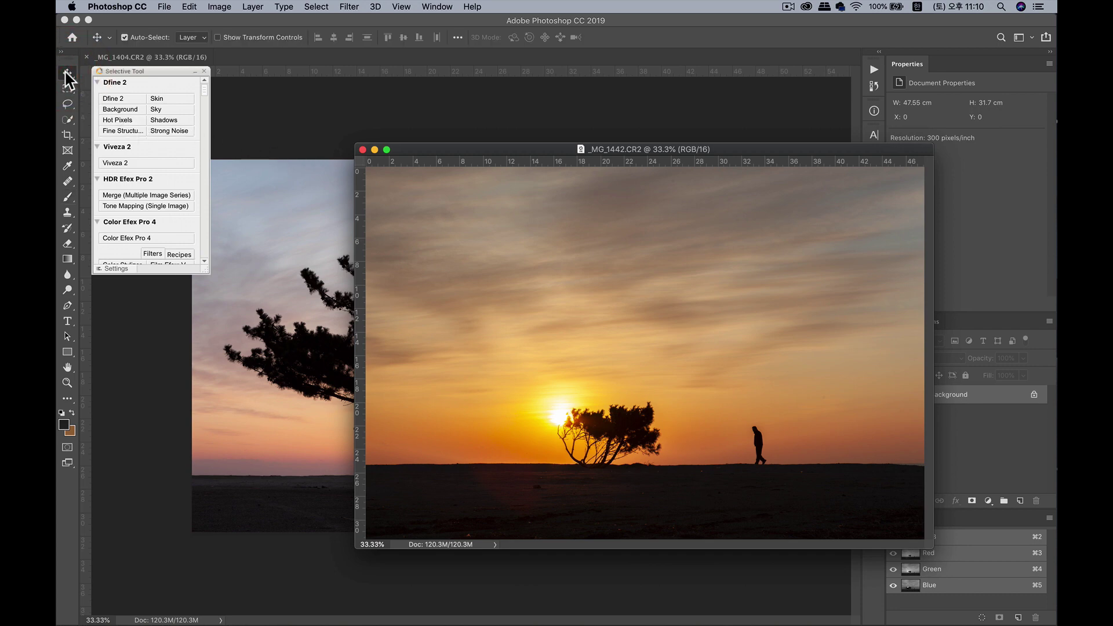
key("shift")
left_click_drag(502, 230, 261, 260)
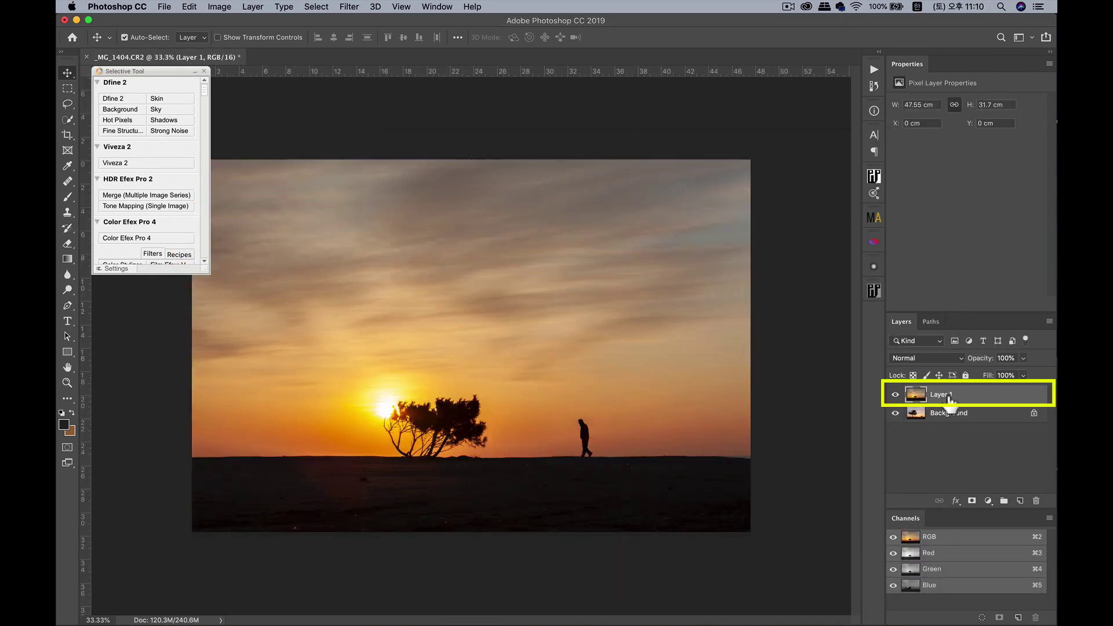
- Compare the two photos by hiding and reshowing Layer 1, and add a white layer mask to Layer 1
left_click(895, 395)
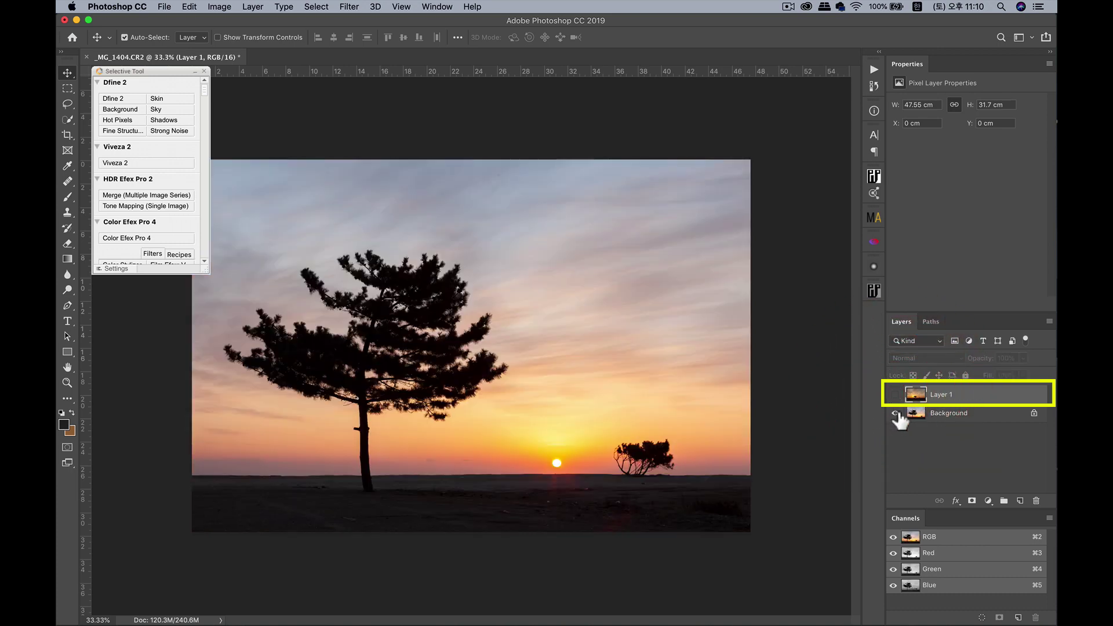
left_click(895, 395)
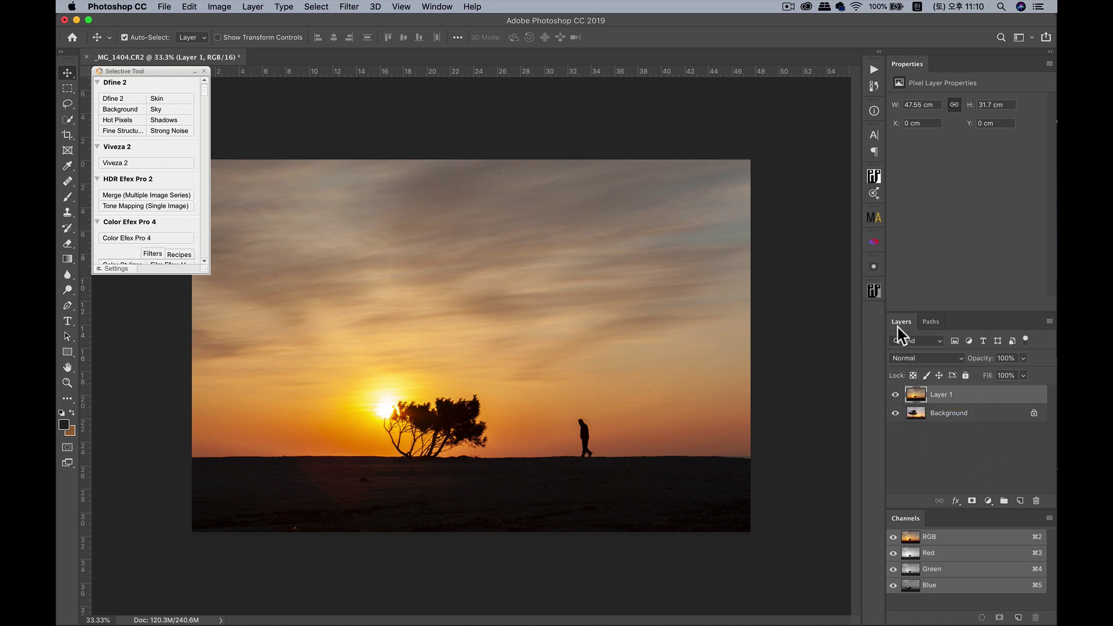
left_click(972, 502)
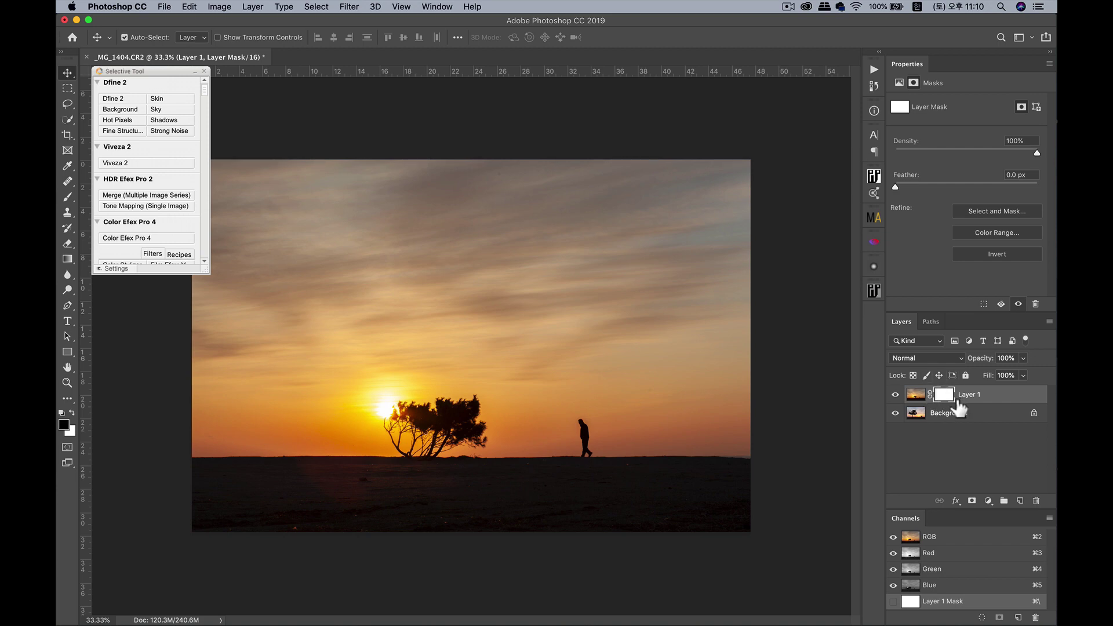
- Examine Layer 1's image and mask thumbnails with the Background layer temporarily hidden, leaving the mask selected and the Background shown
left_click(895, 412)
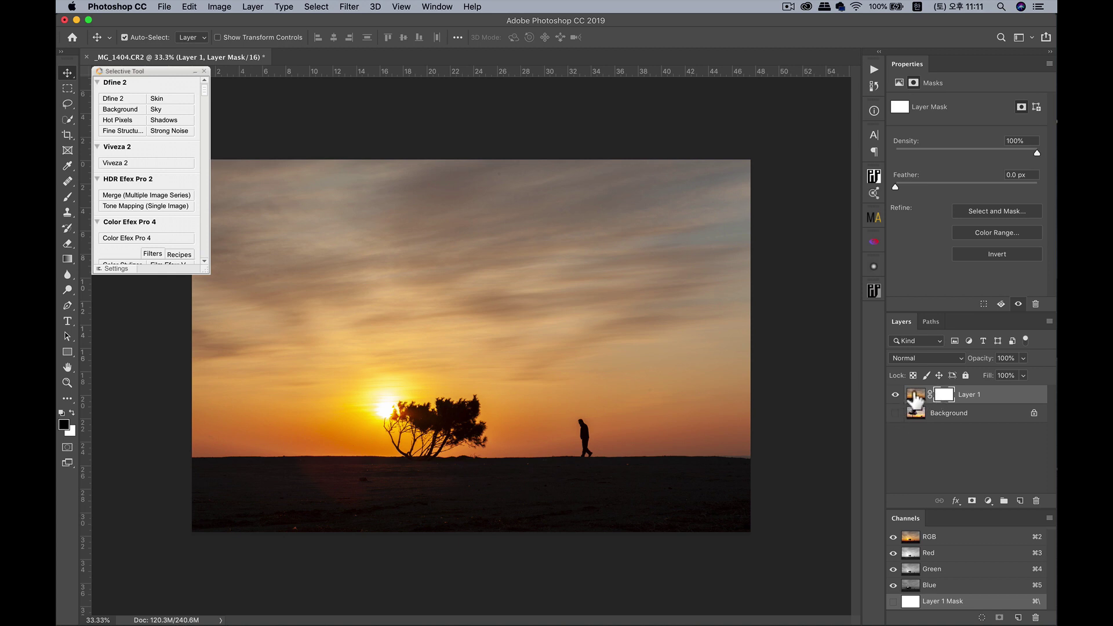
left_click(915, 395)
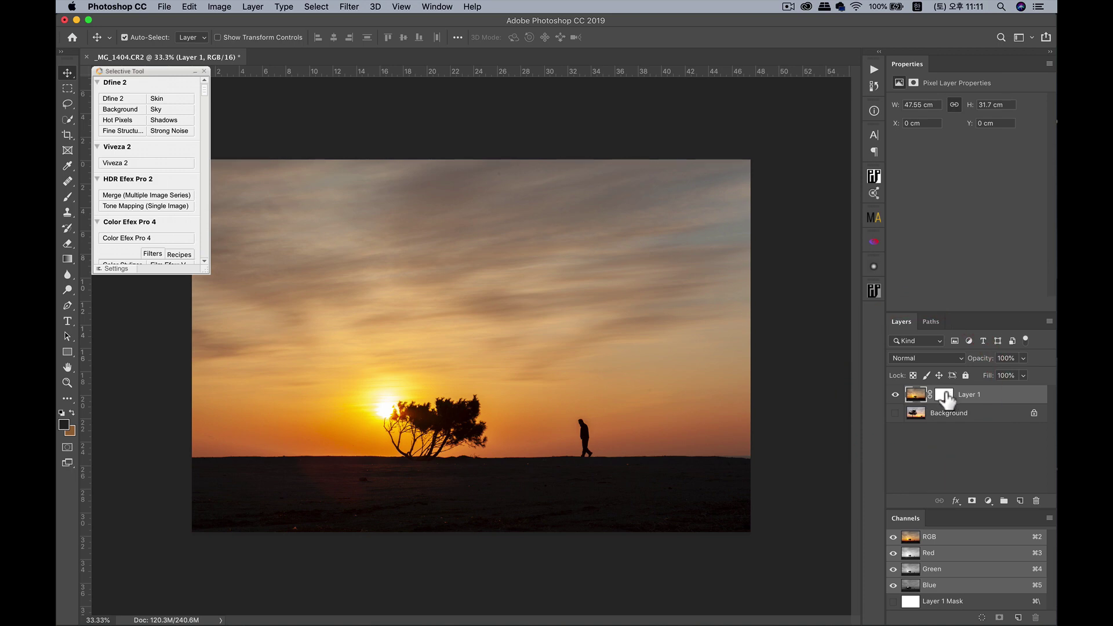
left_click(945, 396)
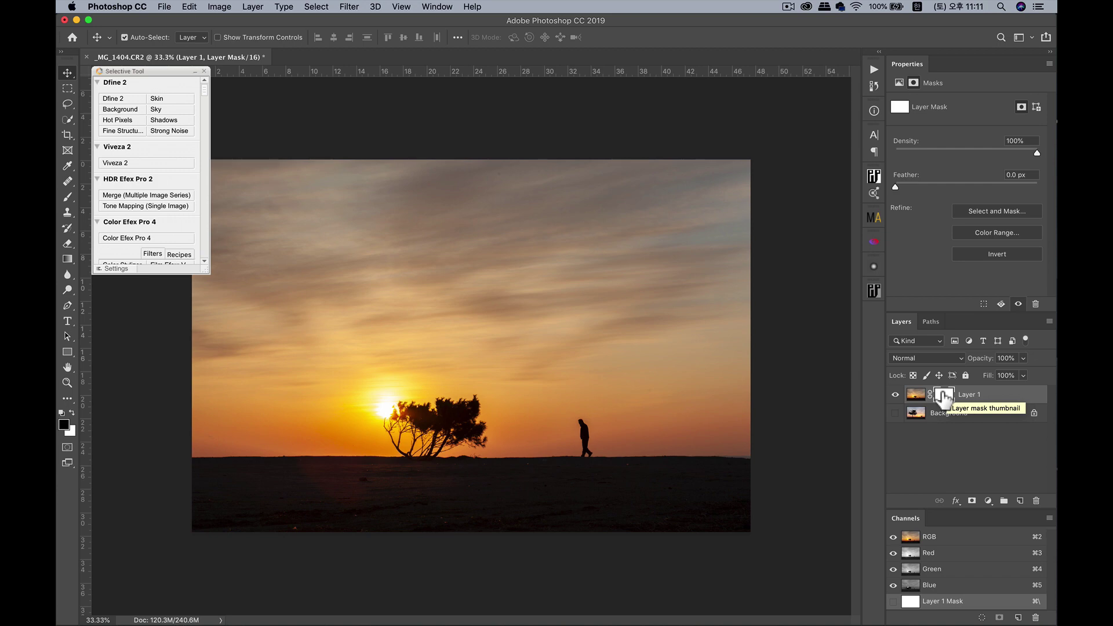
left_click(895, 413)
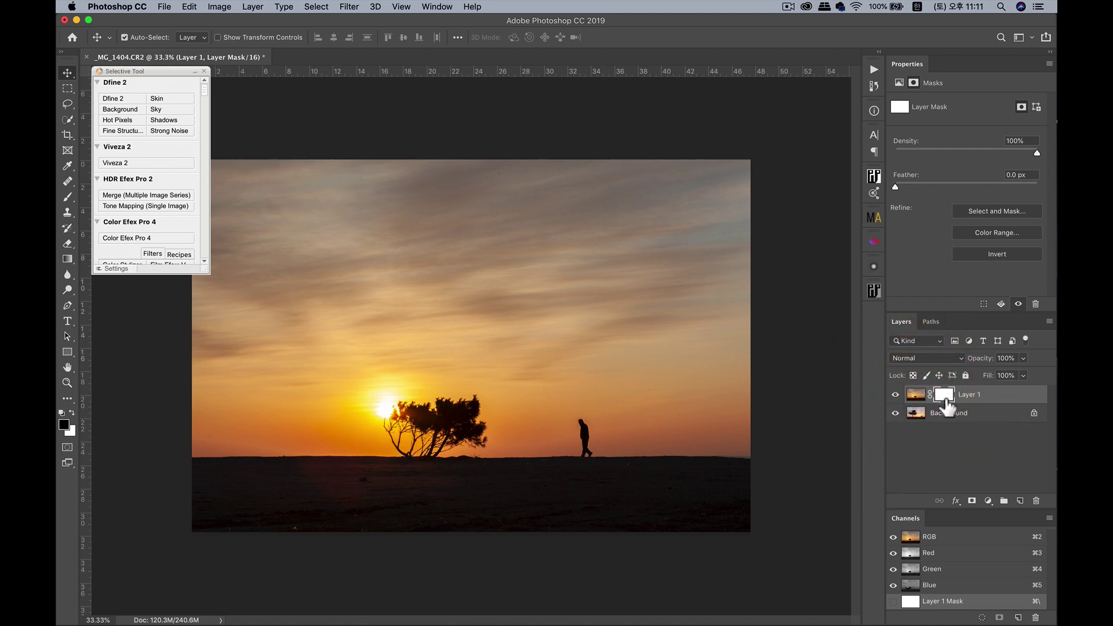
- Invert the Layer 1 mask to black, and toggle Layer 1's visibility to check the mask's effect
left_click(220, 8)
mouse_move(223, 39)
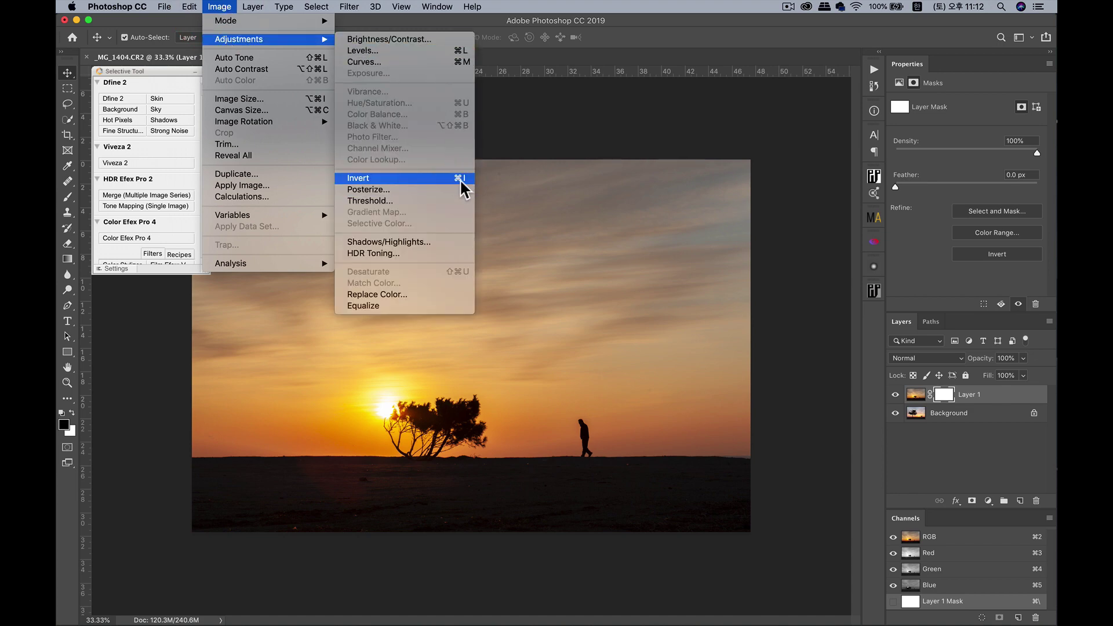
left_click(542, 141)
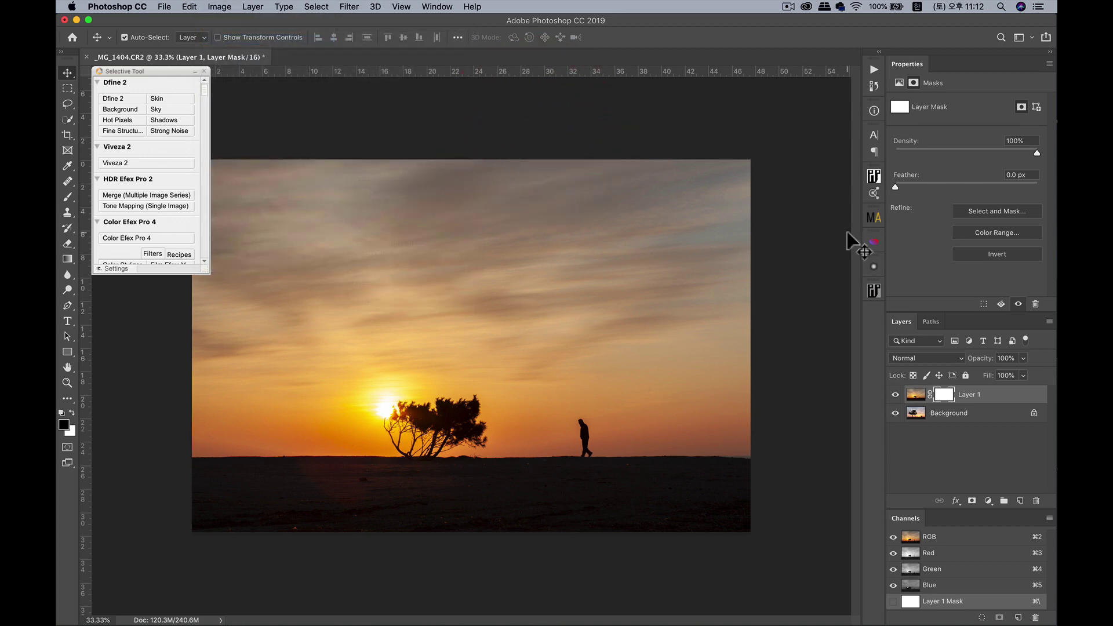
key("super+i")
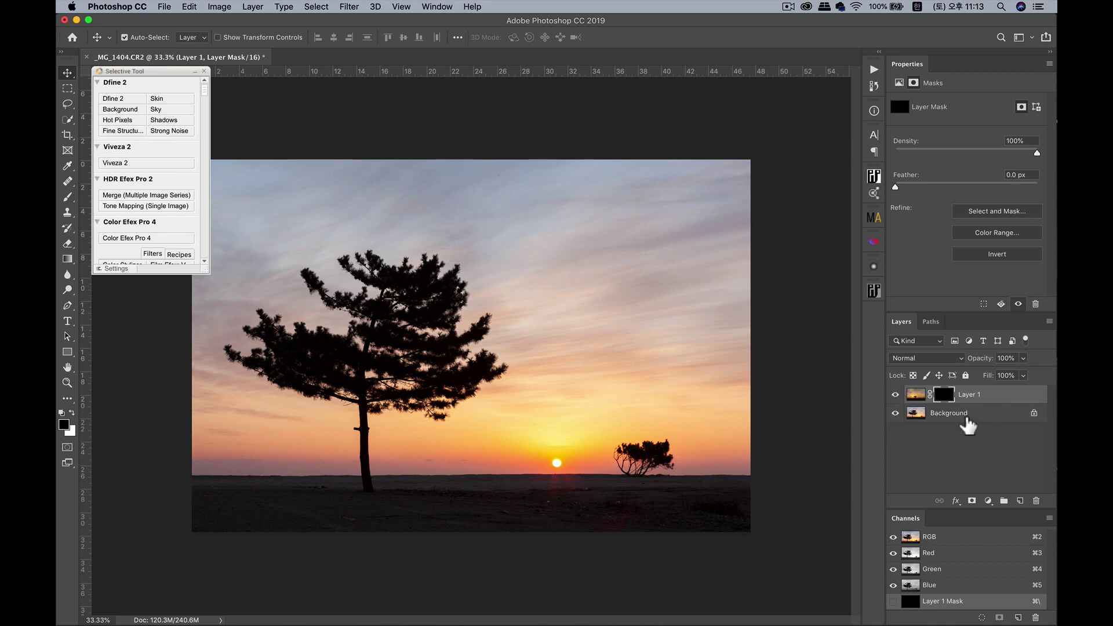
left_click(895, 394)
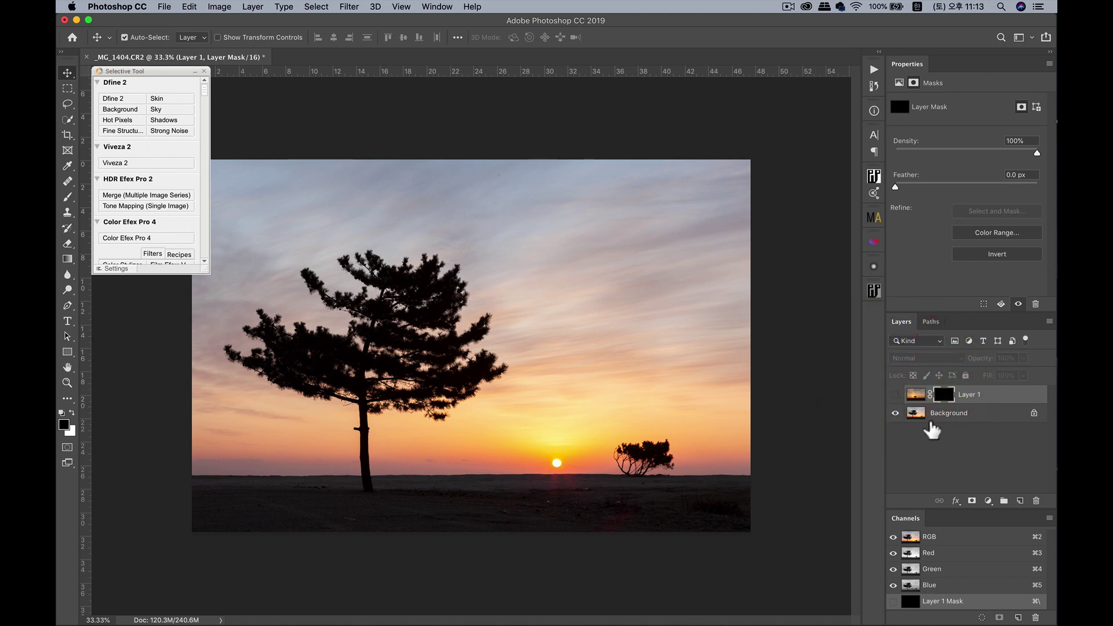
left_click(896, 395)
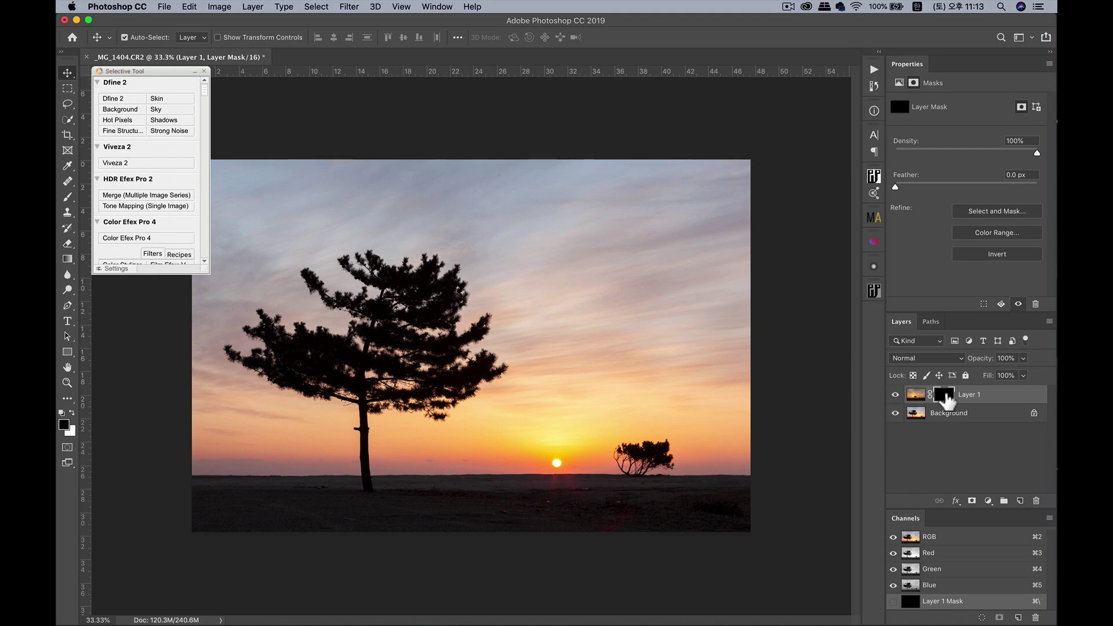
- Invert the Layer 1 mask to white and back to black to demonstrate how each hides or reveals the layer
key("super+i")
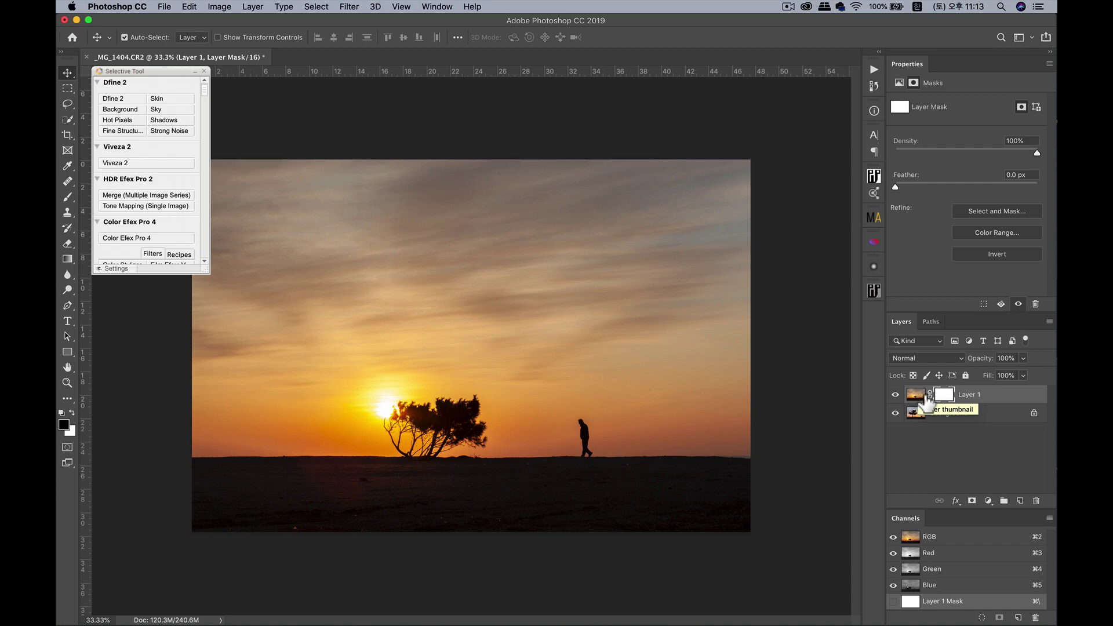
key("super")
key("super+i")
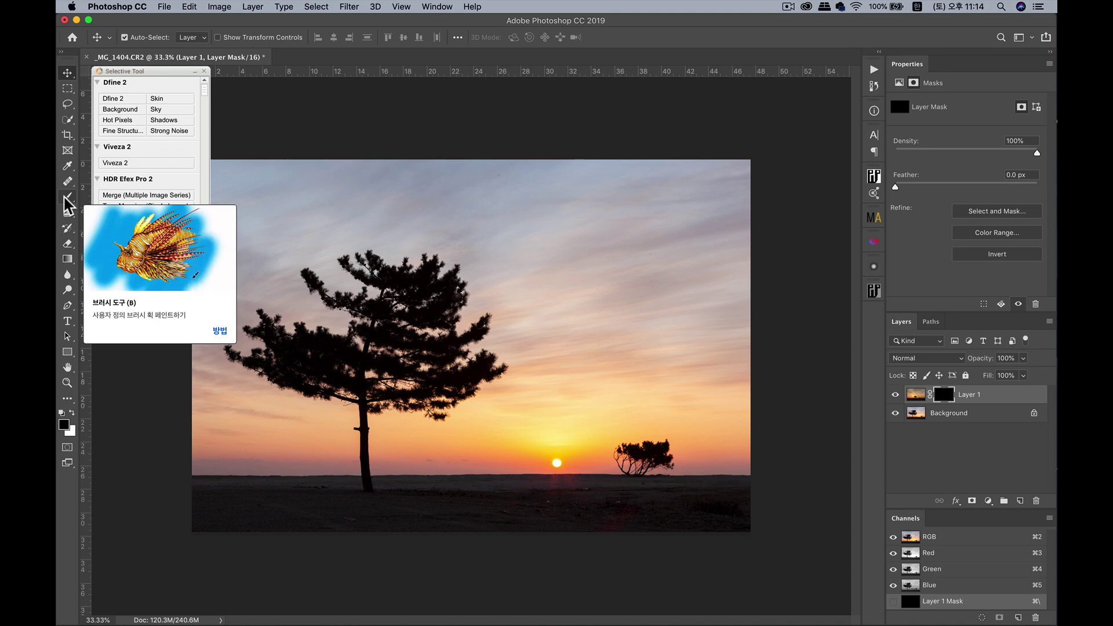
- Activate the Brush tool and enlarge the brush to 1600 px
key("b")
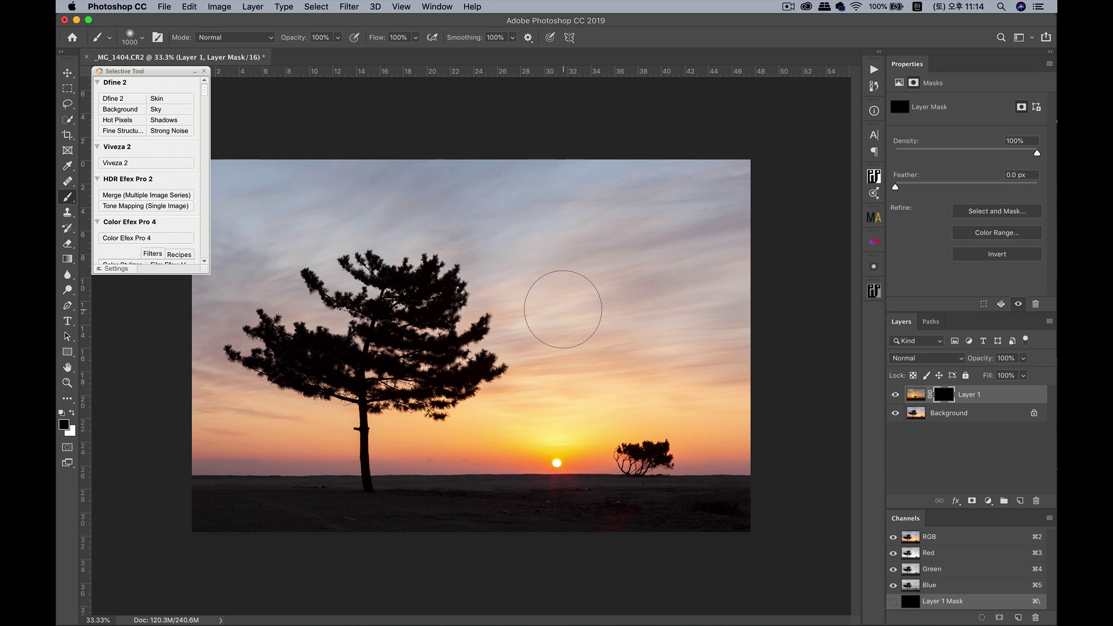
key("bracketright")
key("bracketright")
key("bracketright")
key("bracketright")
key("bracketright")
key("bracketright")
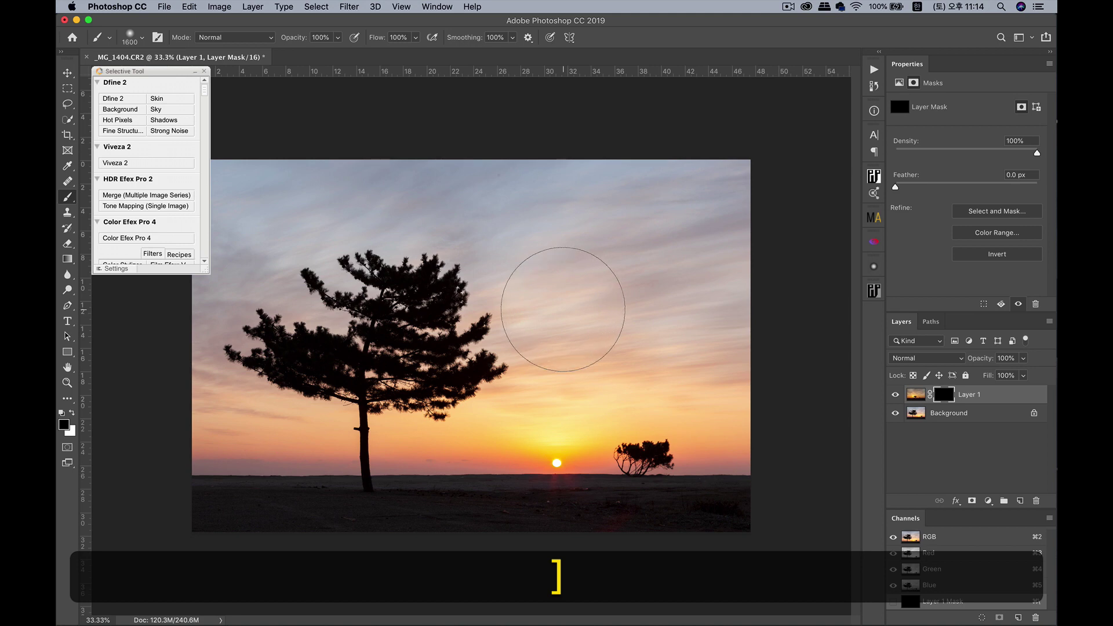
- Reduce the brush size to 600 px
key("bracketleft")
key("bracketleft")
key("bracketleft")
key("bracketleft")
key("bracketleft")
key("bracketleft")
key("bracketleft")
key("bracketleft")
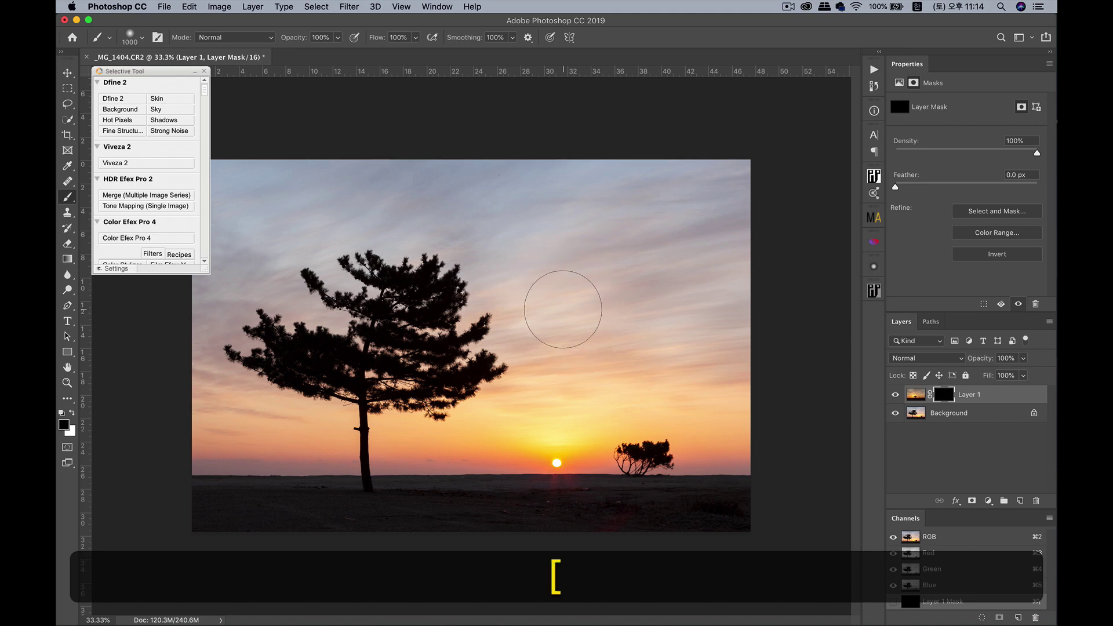
key("bracketleft")
key("bracketleft")
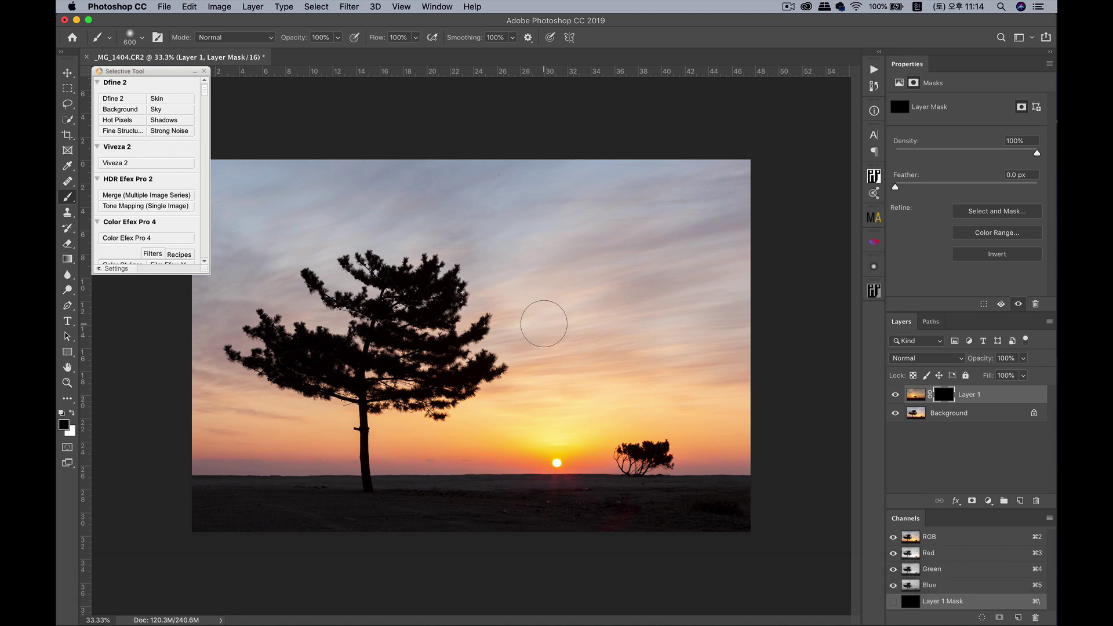
- Reduce the brush size to 187 px directly on the canvas
key("ctrl")
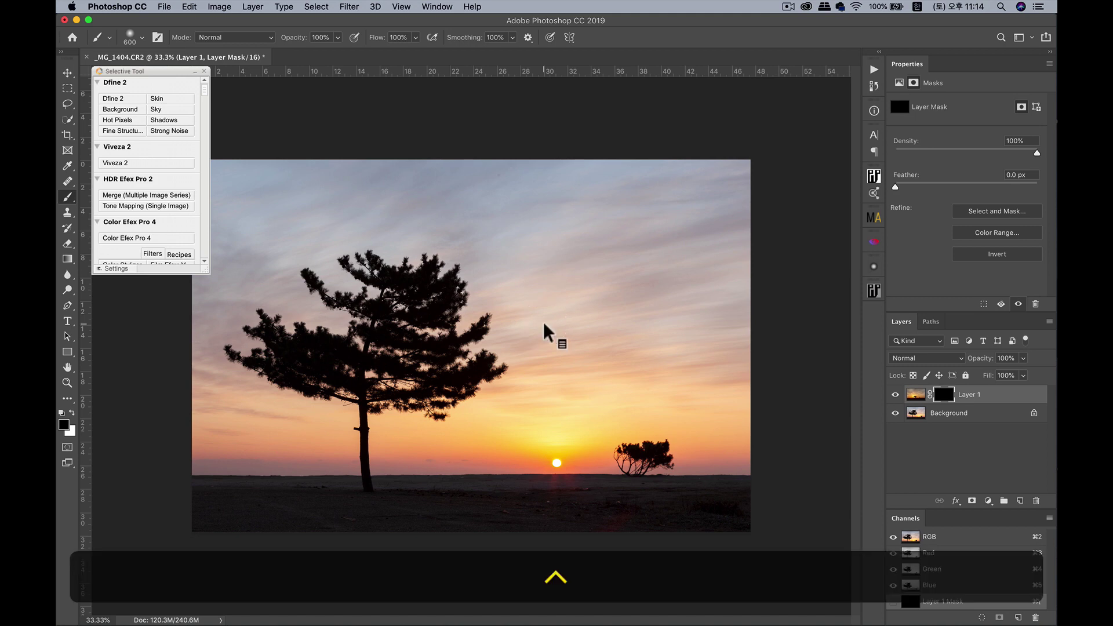
key("alt")
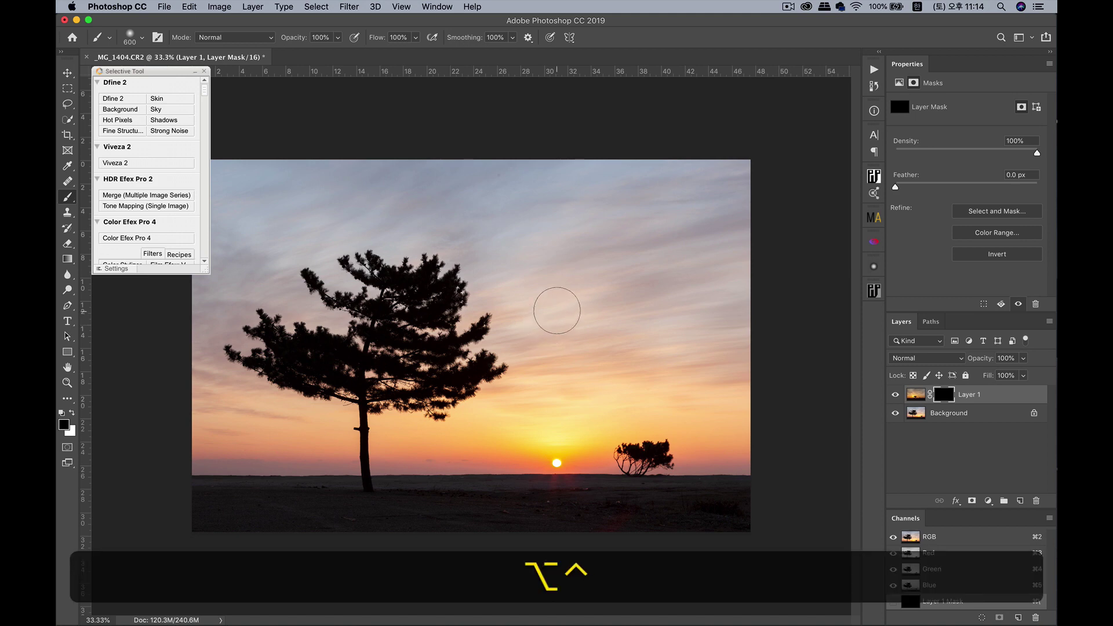
left_click_drag(557, 310, 558, 313)
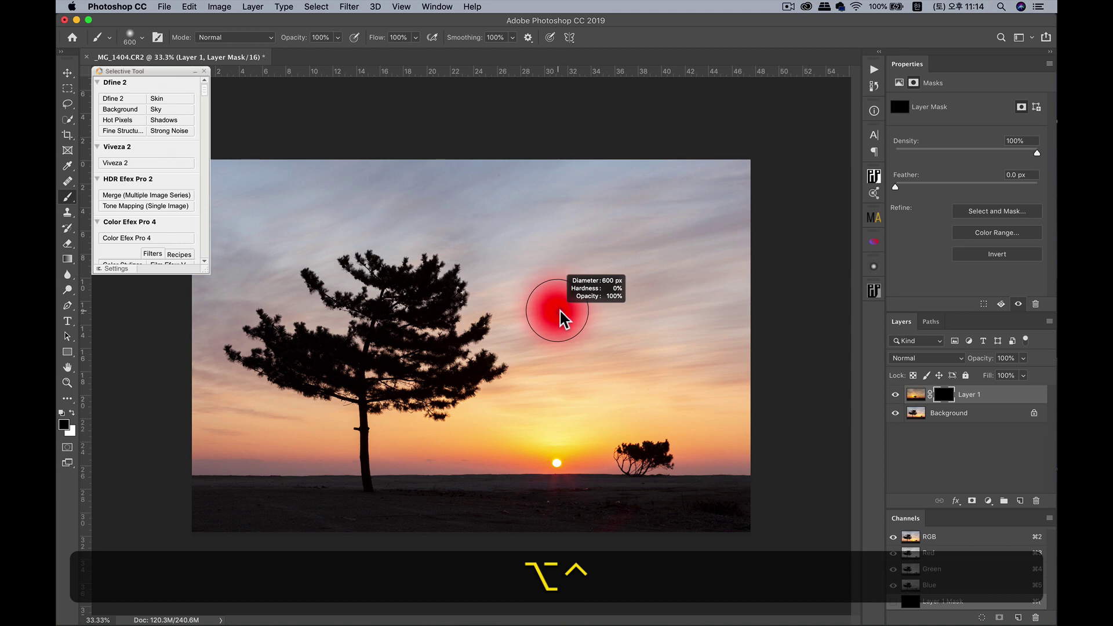
mouse_move(560, 311)
left_mouse_down()
mouse_move(616, 311)
mouse_move(516, 308)
left_mouse_up()
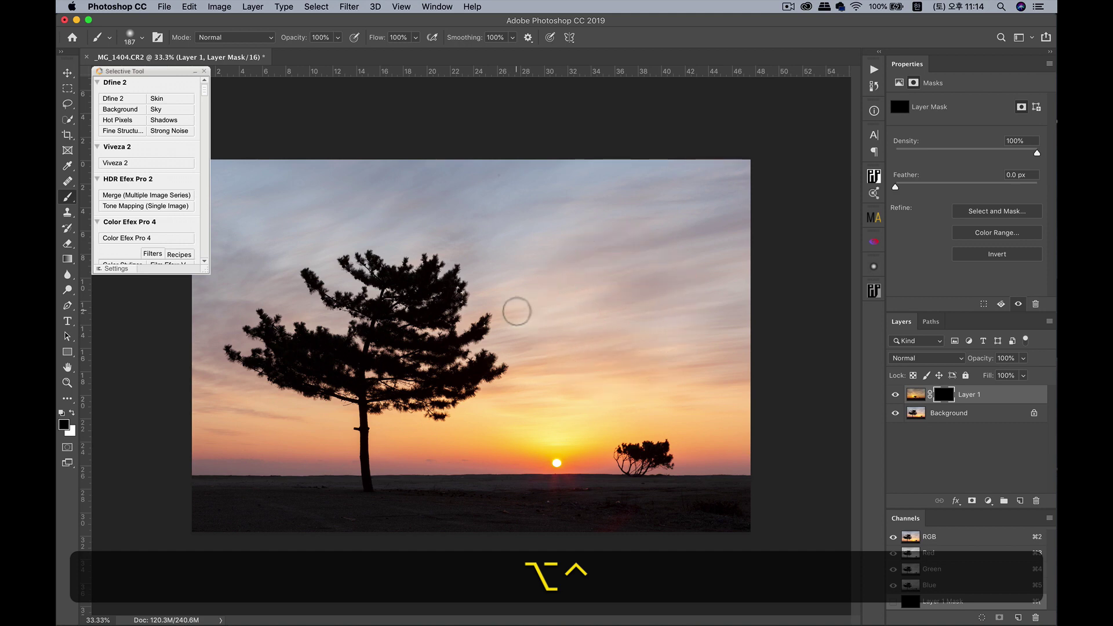
- Soften the brush edge to show the effect, and harden it to 72% hardness
key("ctrl+alt")
mouse_move(517, 311)
left_mouse_down()
mouse_move(576, 314)
mouse_move(518, 308)
left_mouse_up()
left_click_drag(596, 322, 602, 231)
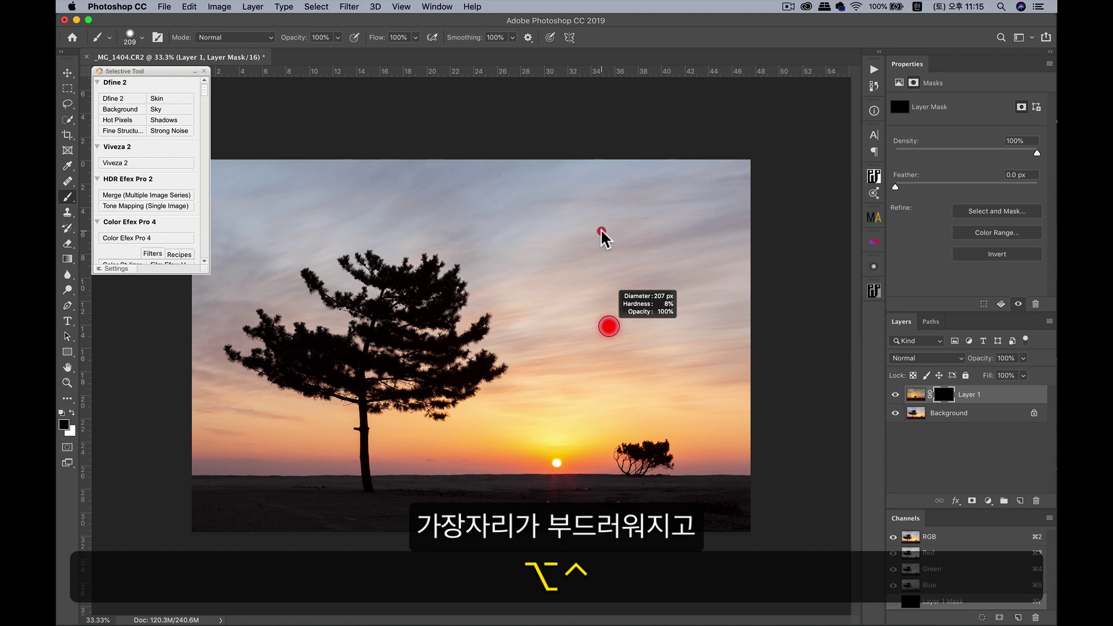
left_click_drag(601, 229, 594, 343)
left_click_drag(589, 388, 588, 384)
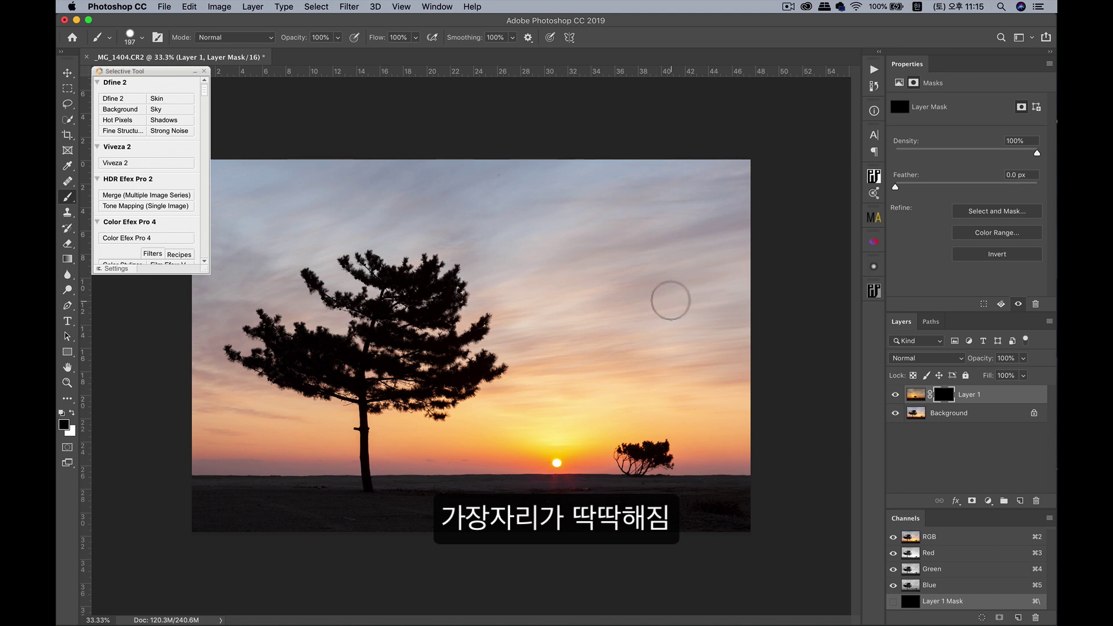
- Enlarge the brush to 411 px directly on the canvas
left_click_drag(668, 306, 668, 307)
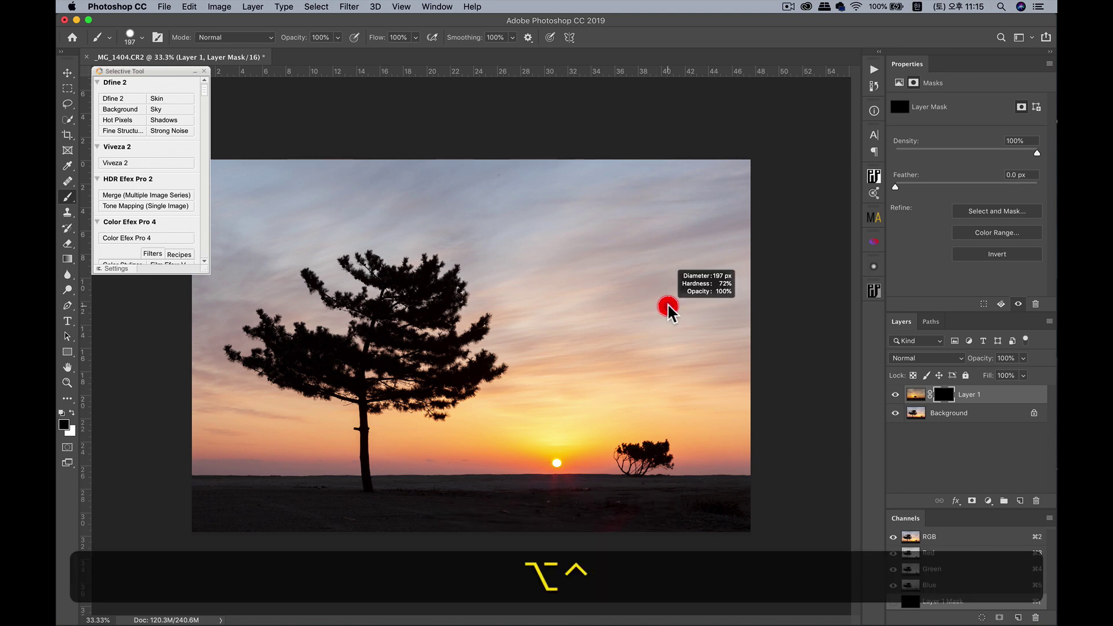
left_click_drag(668, 304, 691, 306)
mouse_move(683, 260)
left_mouse_down()
mouse_move(680, 344)
mouse_move(665, 165)
mouse_move(653, 290)
left_mouse_up()
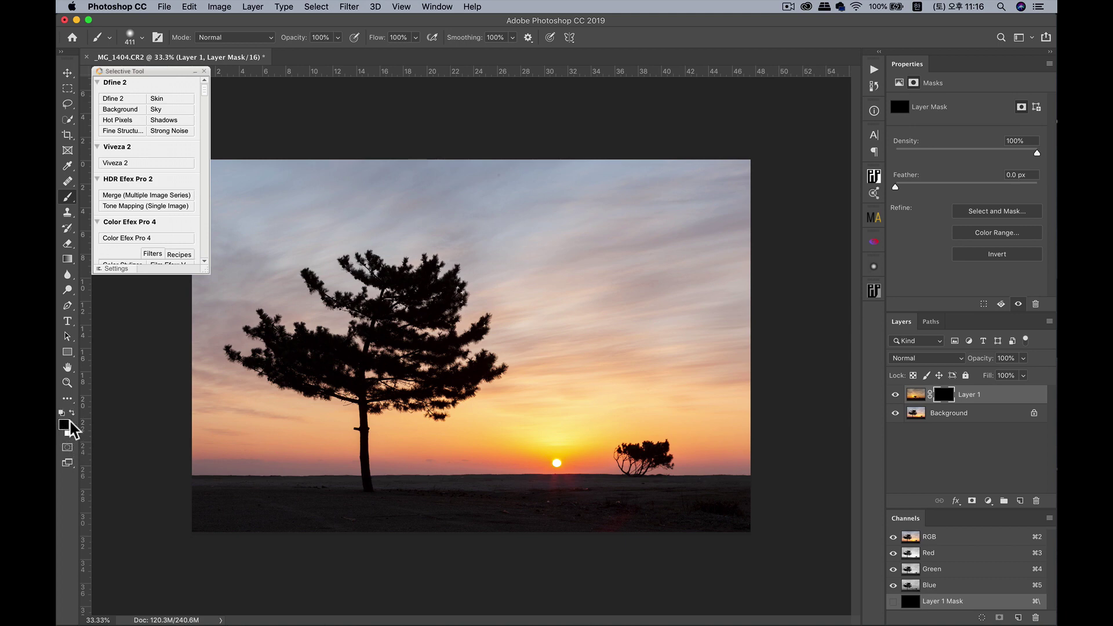
- Set the foreground colour to white and paint the photo's right half on the Layer 1 mask, enlarging the brush to 993 px
key("d")
mouse_move(644, 319)
left_mouse_down()
mouse_move(651, 311)
mouse_move(633, 360)
left_mouse_up()
left_click(631, 455)
mouse_move(630, 455)
left_mouse_down()
mouse_move(596, 437)
mouse_move(586, 614)
mouse_move(574, 269)
mouse_move(531, 531)
mouse_move(547, 336)
mouse_move(606, 348)
mouse_move(611, 278)
mouse_move(587, 336)
mouse_move(500, 280)
mouse_move(490, 319)
mouse_move(494, 200)
mouse_move(490, 522)
mouse_move(566, 191)
mouse_move(564, 519)
mouse_move(609, 150)
mouse_move(713, 162)
mouse_move(725, 423)
mouse_move(668, 272)
mouse_move(638, 255)
mouse_move(654, 229)
mouse_move(654, 179)
mouse_move(673, 406)
mouse_move(632, 476)
left_mouse_up()
left_click(551, 349, "ctrl+alt")
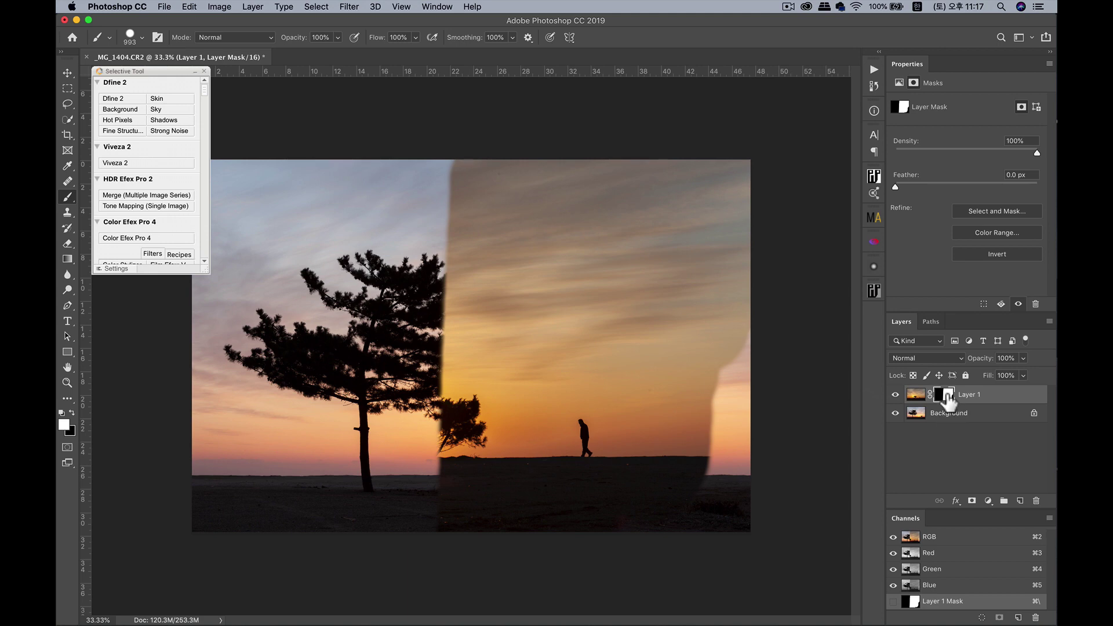
- Display the Layer 1 mask alone, paint the missed black patches along its right side white, and return to the image
key("alt")
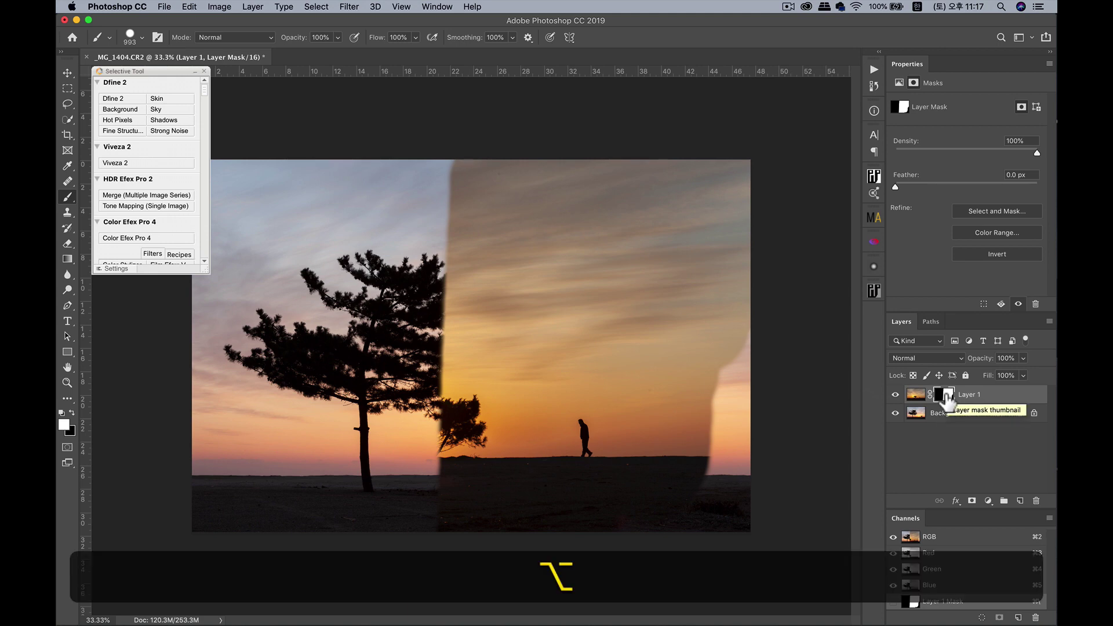
left_click(947, 396, "alt")
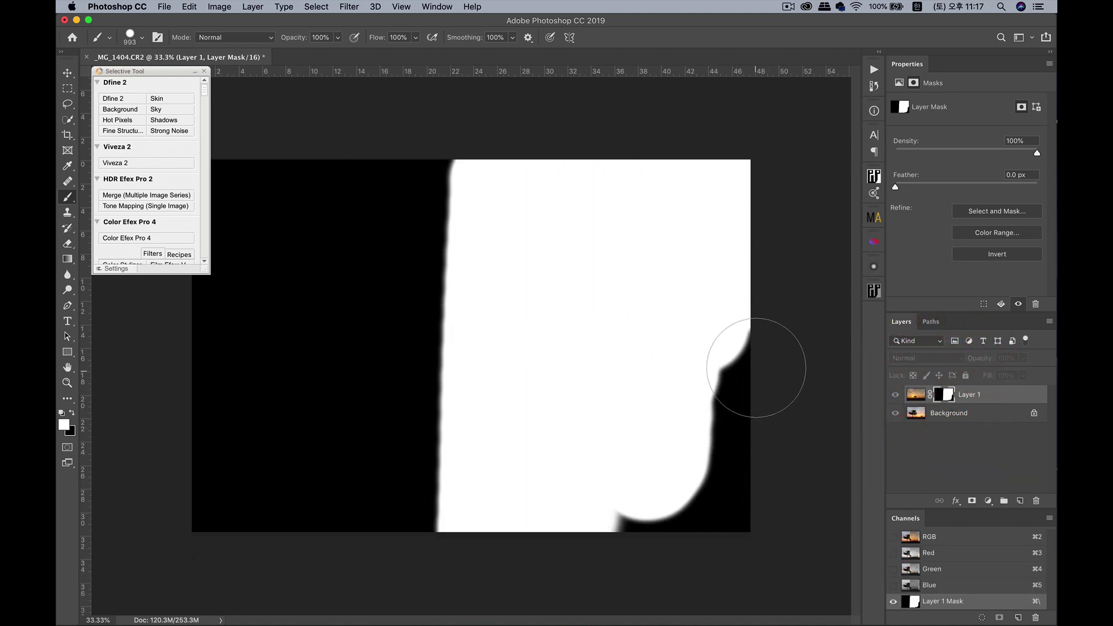
mouse_move(746, 348)
left_mouse_down()
mouse_move(723, 500)
mouse_move(736, 393)
mouse_move(709, 458)
mouse_move(699, 532)
mouse_move(649, 532)
mouse_move(612, 512)
mouse_move(732, 511)
mouse_move(693, 514)
mouse_move(723, 521)
mouse_move(736, 483)
mouse_move(667, 523)
mouse_move(636, 509)
mouse_move(557, 345)
mouse_move(562, 252)
mouse_move(712, 282)
left_mouse_up()
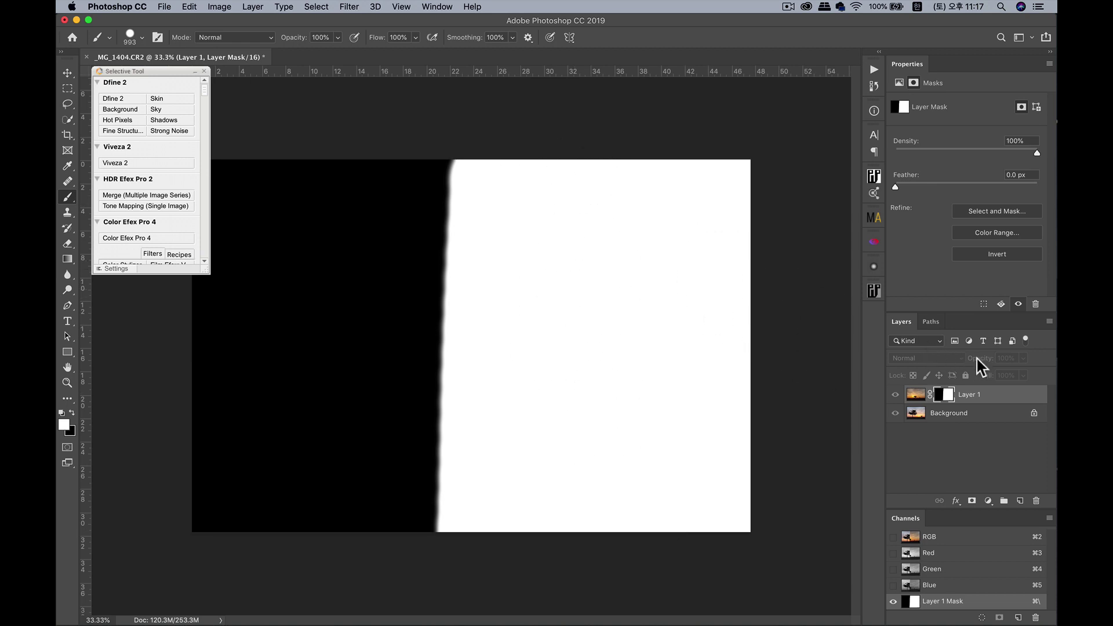
left_click(945, 398, "alt")
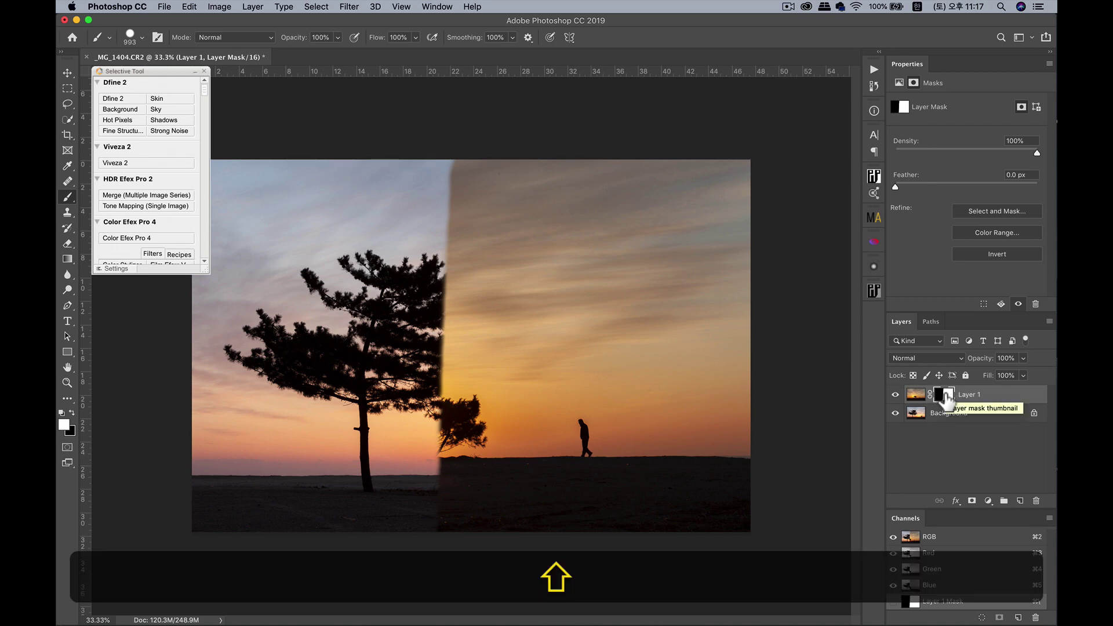
- Disable and re-enable the Layer 1 mask several times to compare the image with and without masking
left_click(946, 397, "shift")
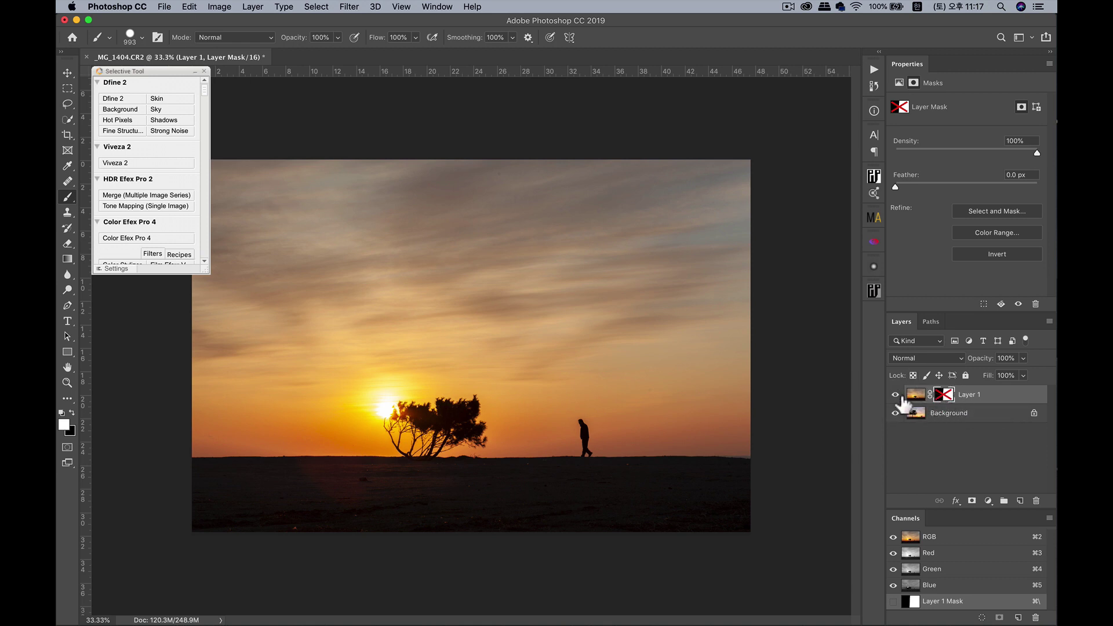
left_click(945, 396, "shift")
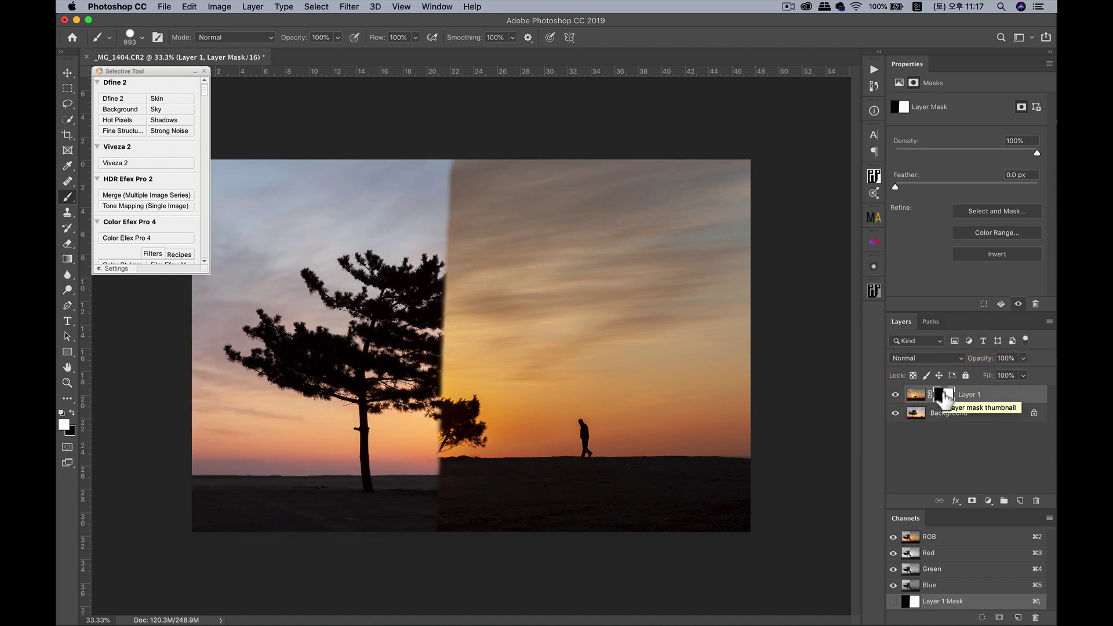
key("shift")
left_click(944, 397, "shift")
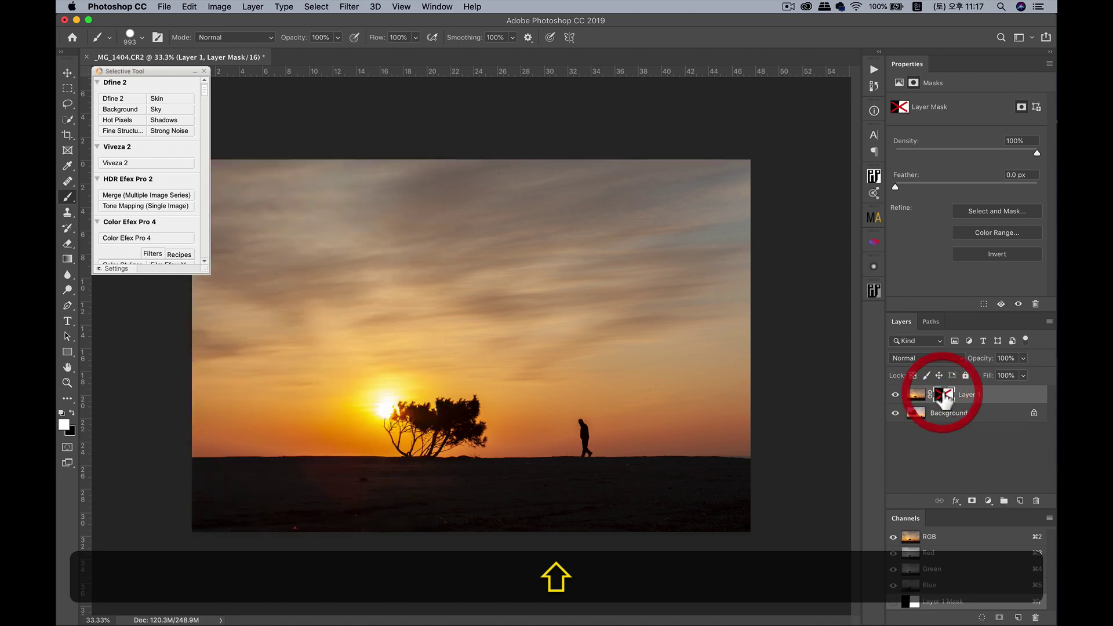
left_click(944, 396, "shift")
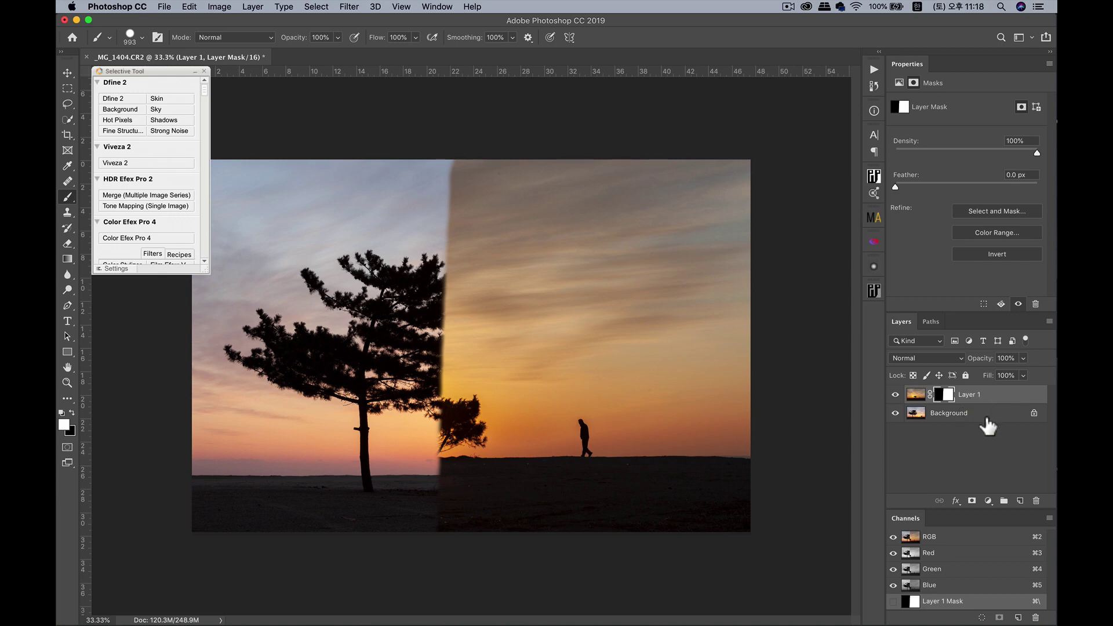
left_click(944, 396, "shift")
- Delete the Layer 1 mask without applying it, and delete Layer 1 so only the Background remains
left_click_drag(944, 397, 1038, 508)
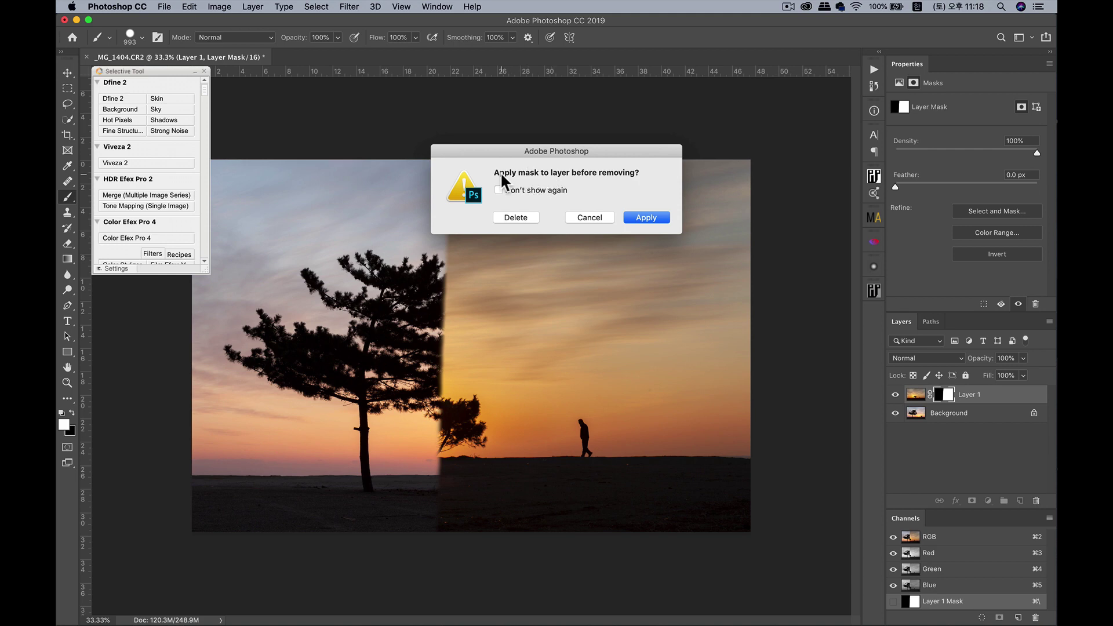
left_click(516, 217)
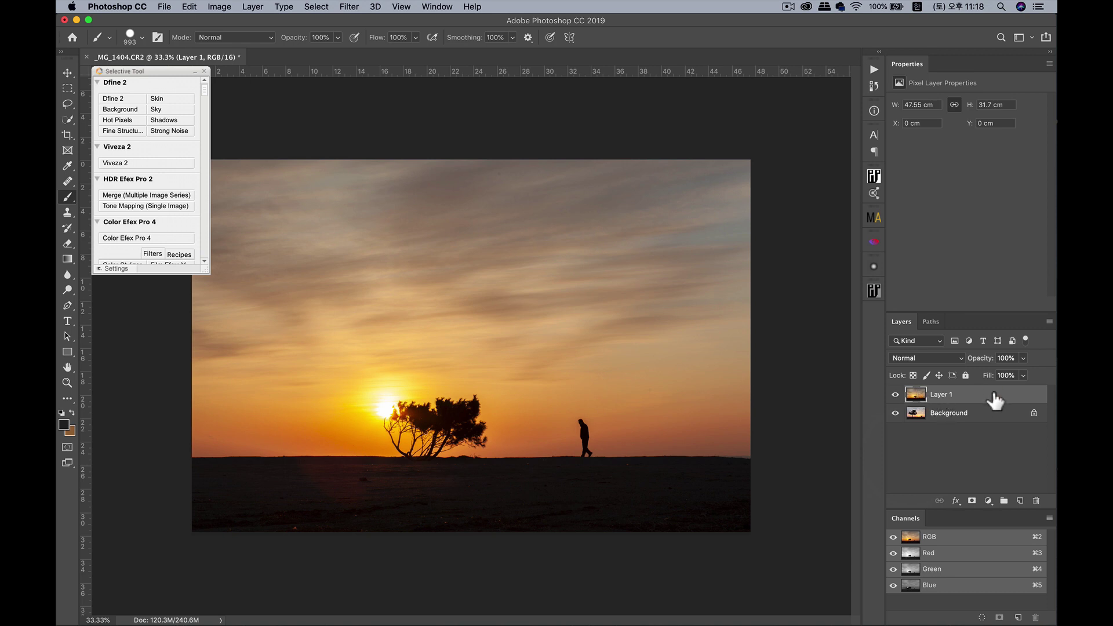
left_click_drag(993, 394, 1038, 500)
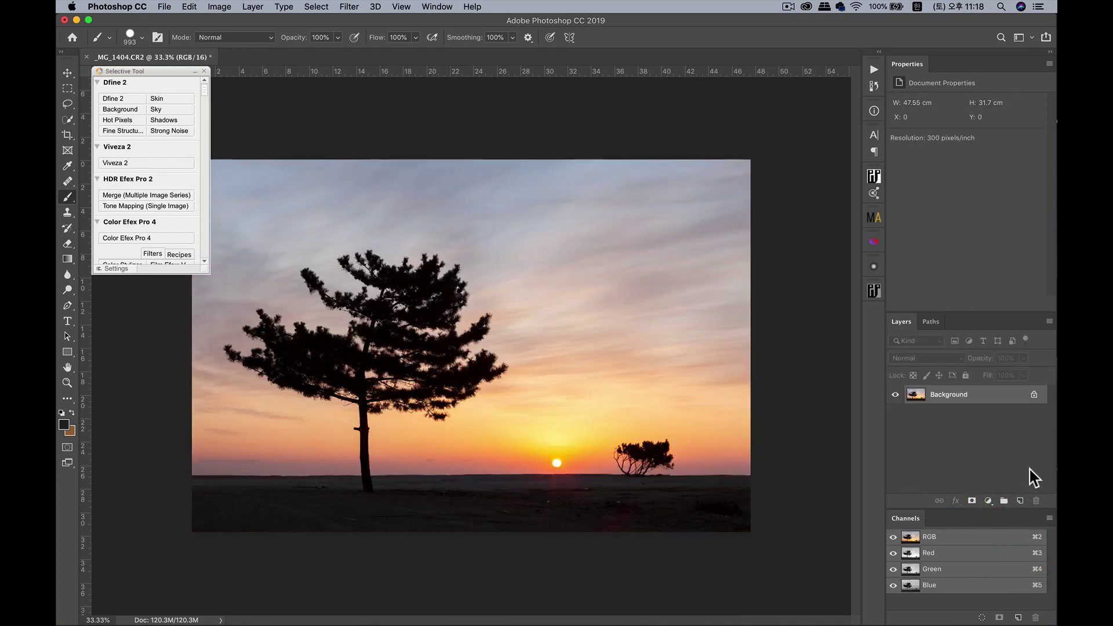
- Add a Curves adjustment layer above the Background and set its blend mode to Multiply
left_click(988, 501)
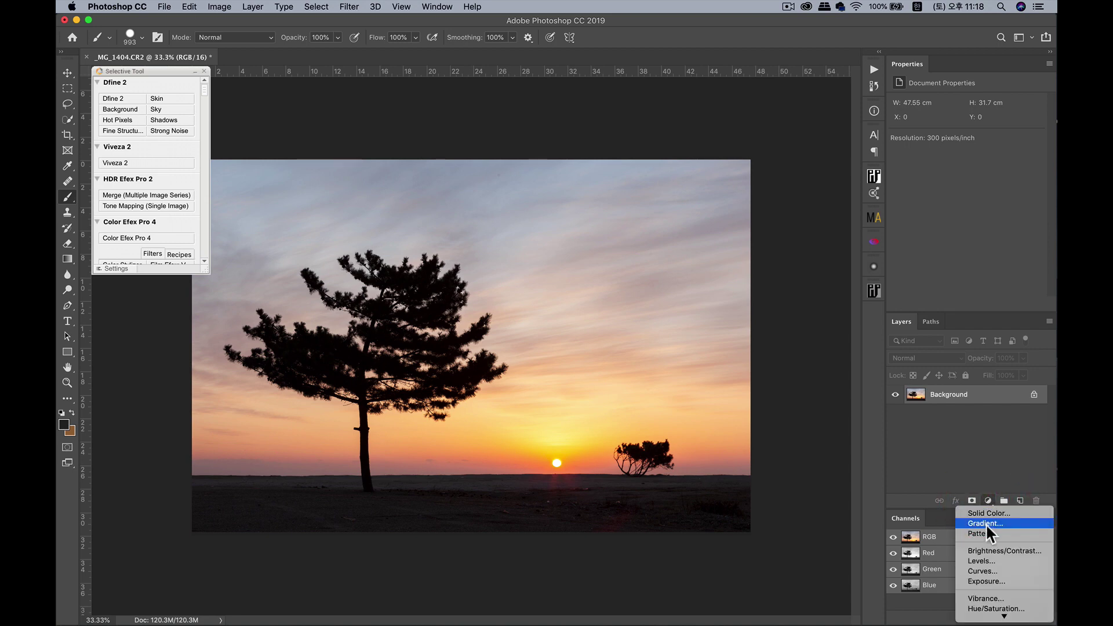
left_click(985, 571)
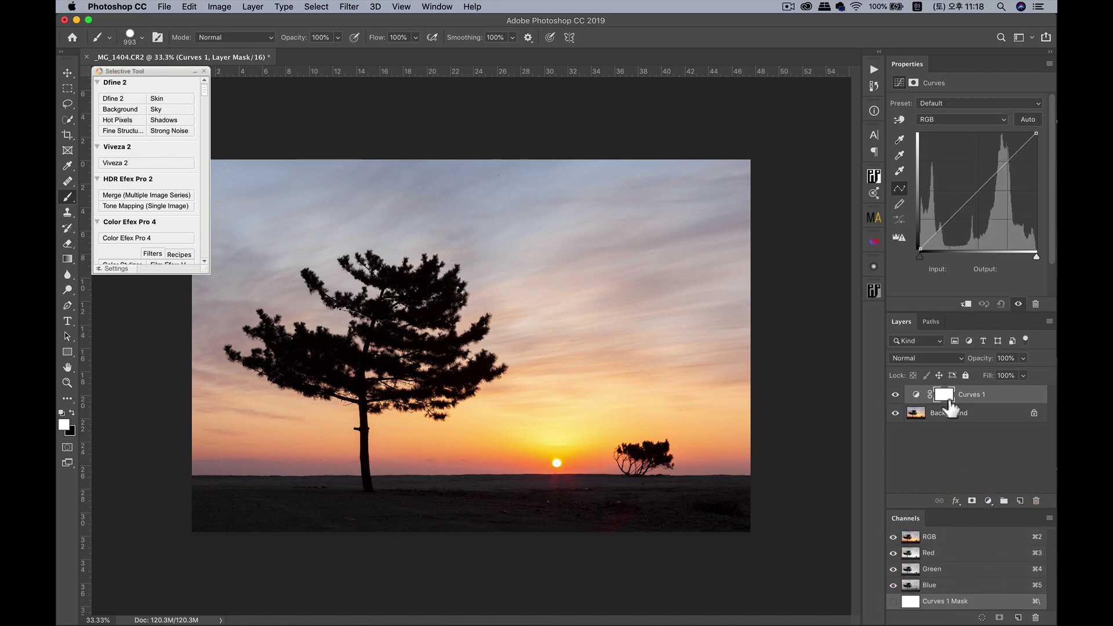
left_click(962, 358)
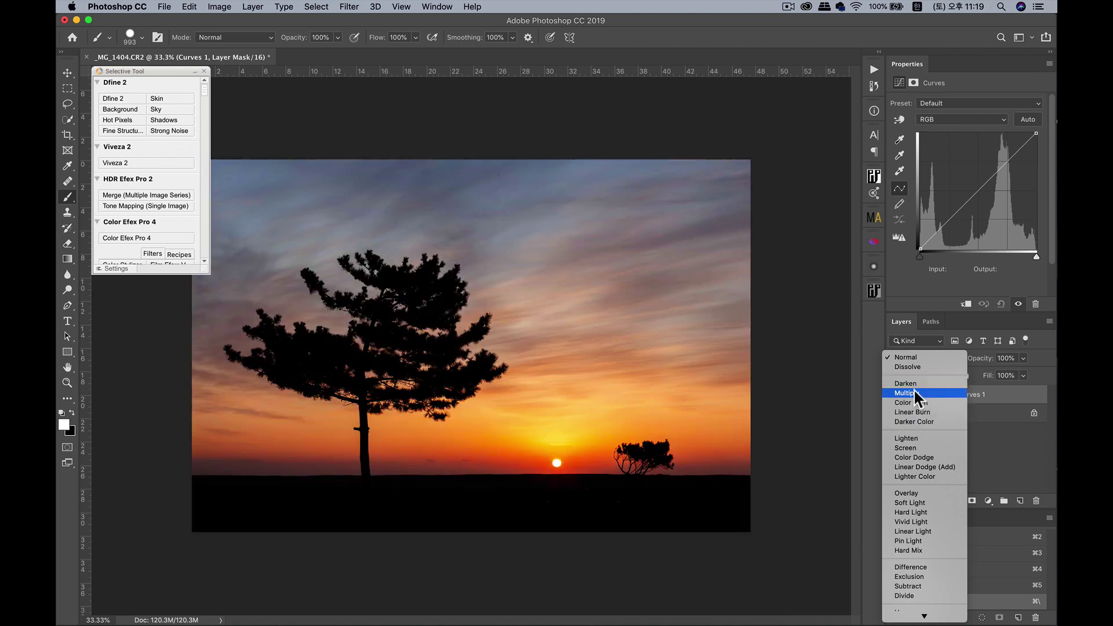
left_click(914, 391)
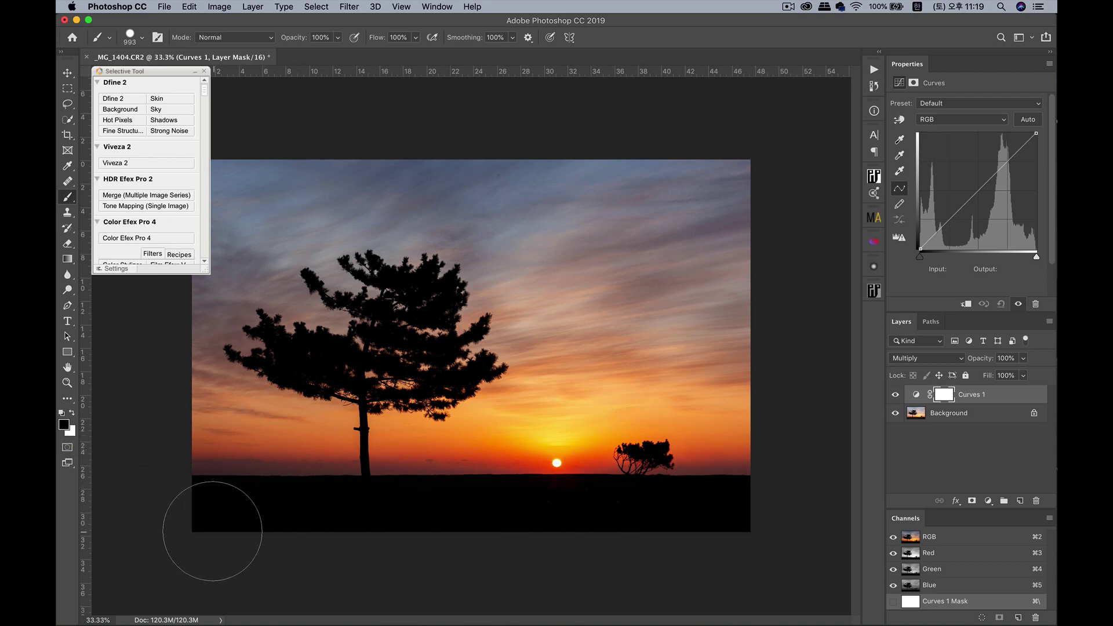
- Paint black along the ground on the Curves 1 mask with the 993 px brush, and display the mask alone to check coverage
mouse_move(203, 529)
left_mouse_down()
mouse_move(746, 527)
mouse_move(195, 532)
mouse_move(689, 534)
mouse_move(735, 530)
mouse_move(200, 528)
mouse_move(739, 524)
mouse_move(728, 512)
left_mouse_up()
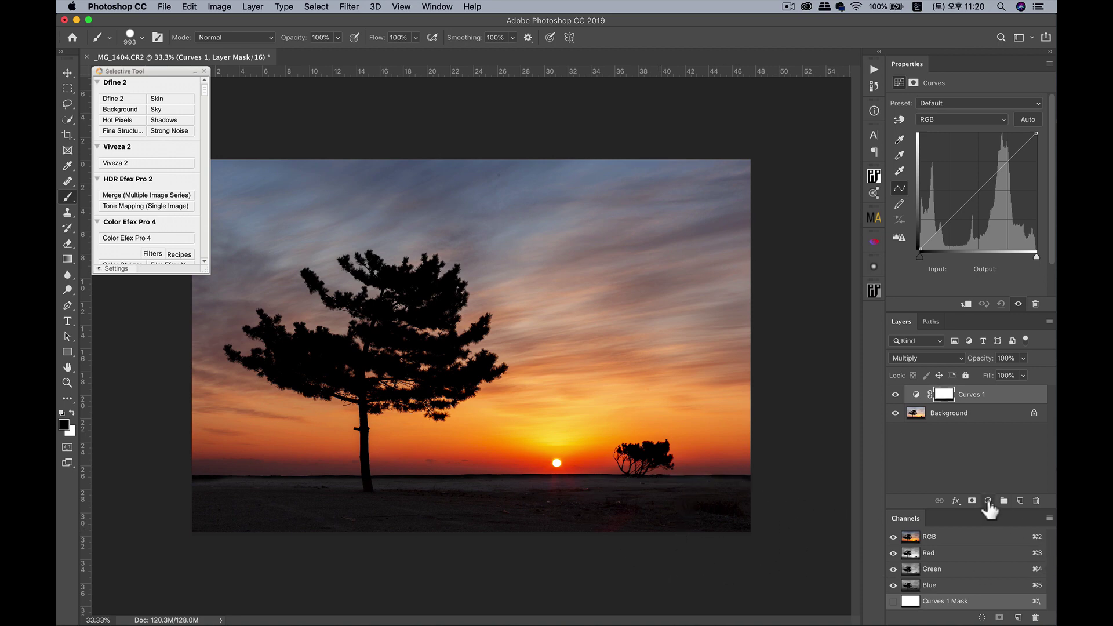
key("alt")
left_click(944, 399, "alt")
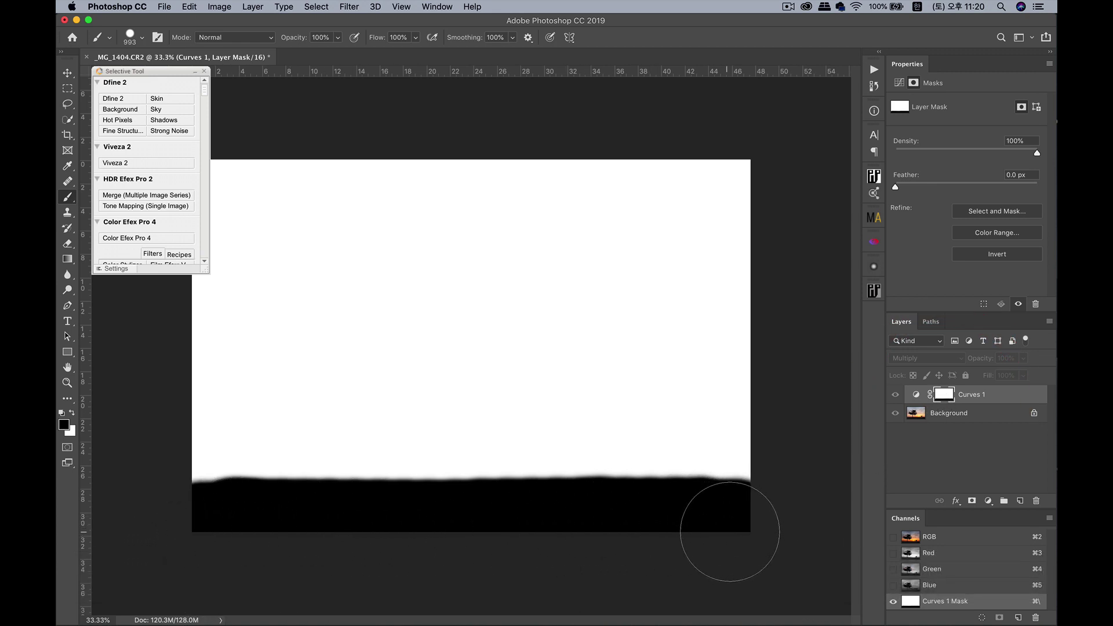
left_click(944, 399, "alt")
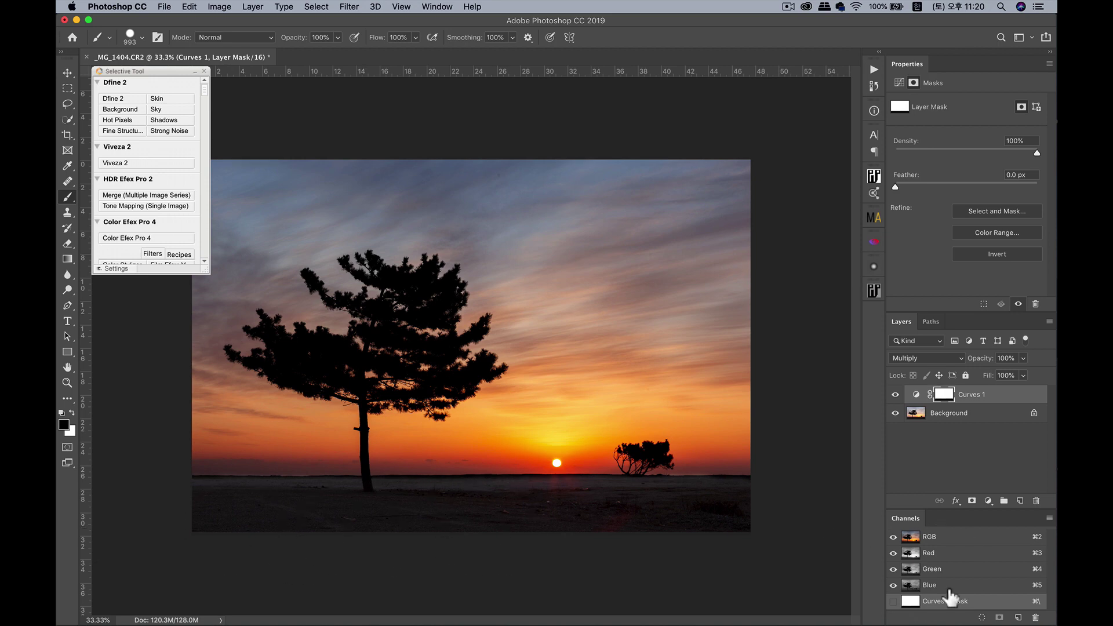
- Delete the layer mask from Curves 1, cancelling the first attempt and confirming the second
left_click(945, 396)
left_click_drag(946, 400, 1036, 502)
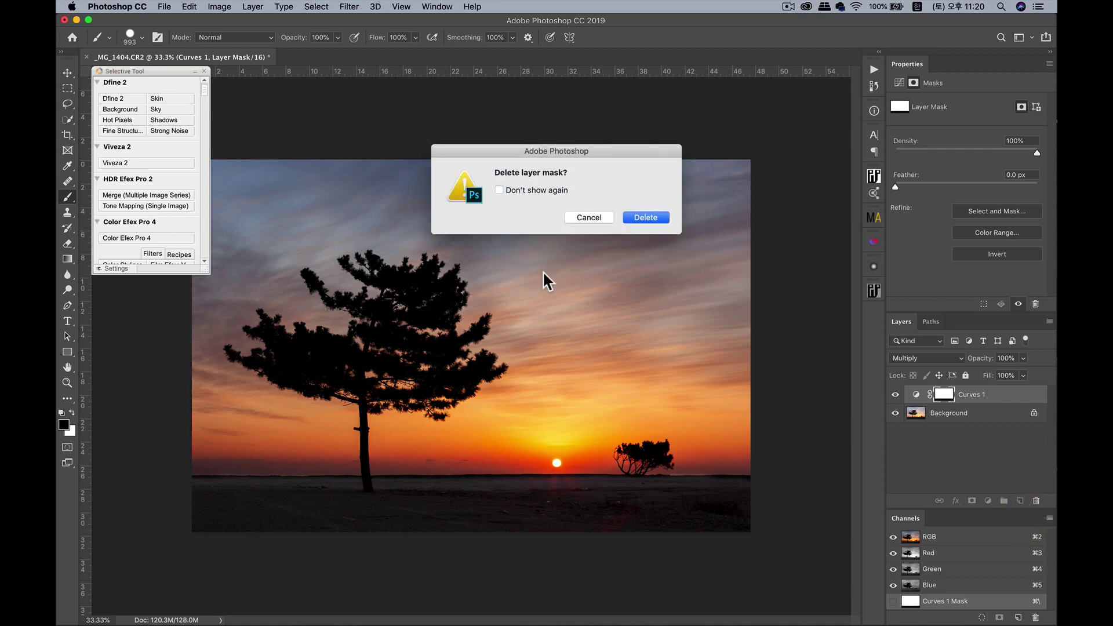
left_click(589, 217)
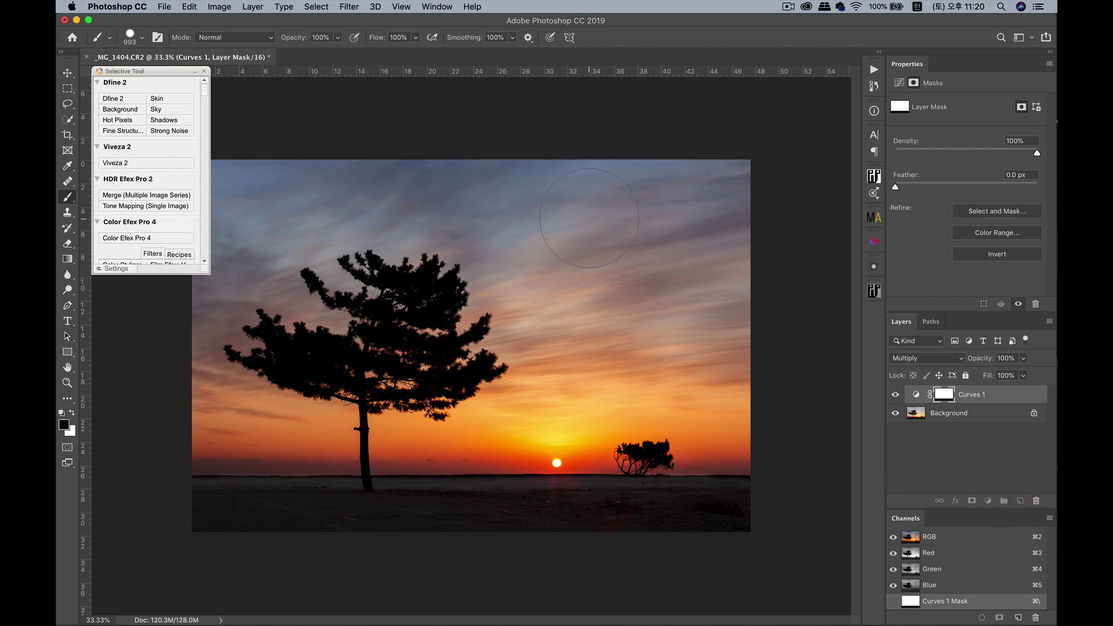
left_click_drag(943, 395, 1038, 502)
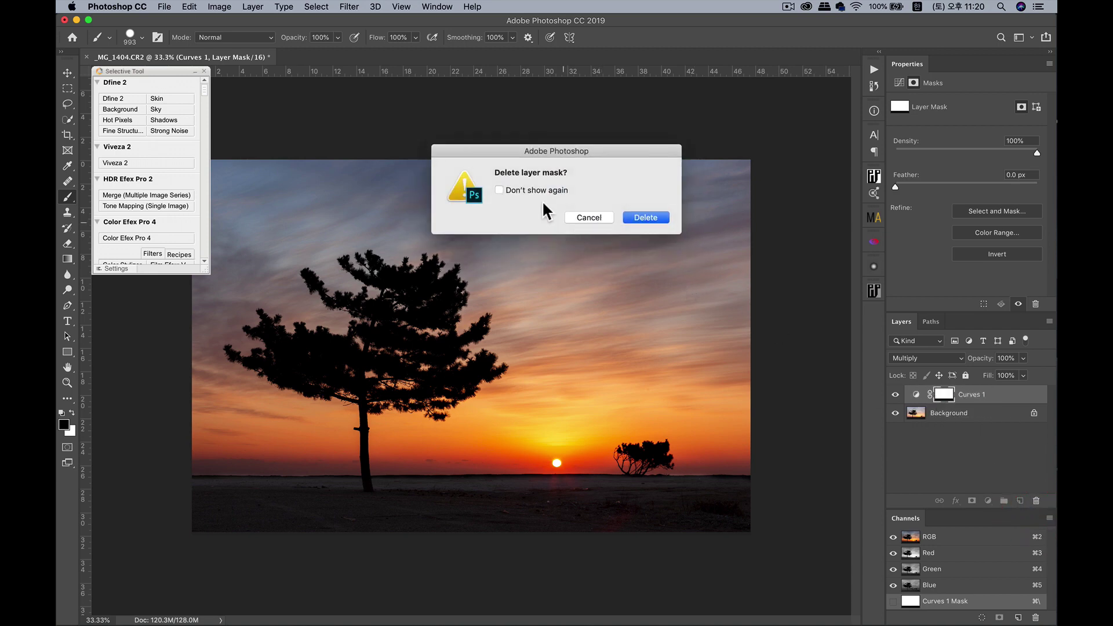
left_click(649, 214)
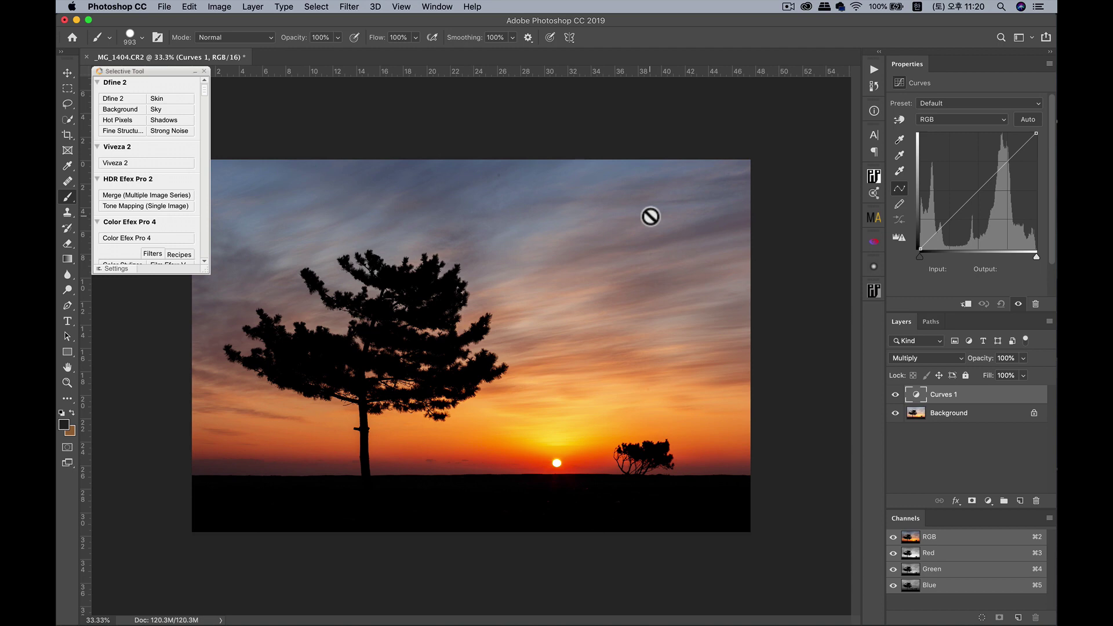
- Add a new mask to Curves 1, filling it with the black foreground colour and refilling it with the white background colour
left_click(971, 501)
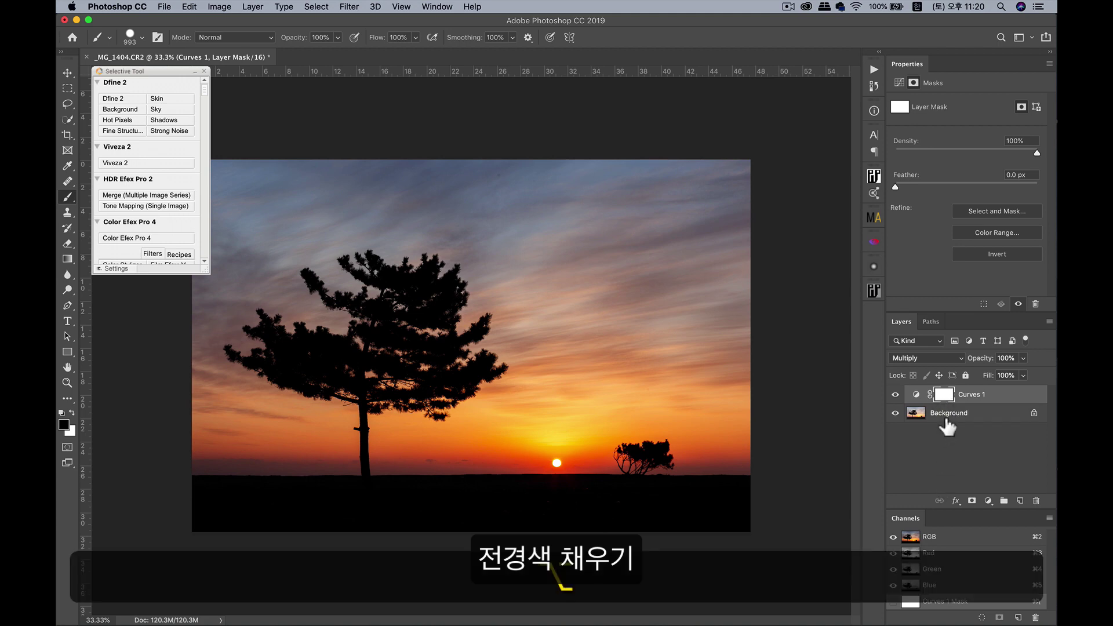
key("alt+BackSpace")
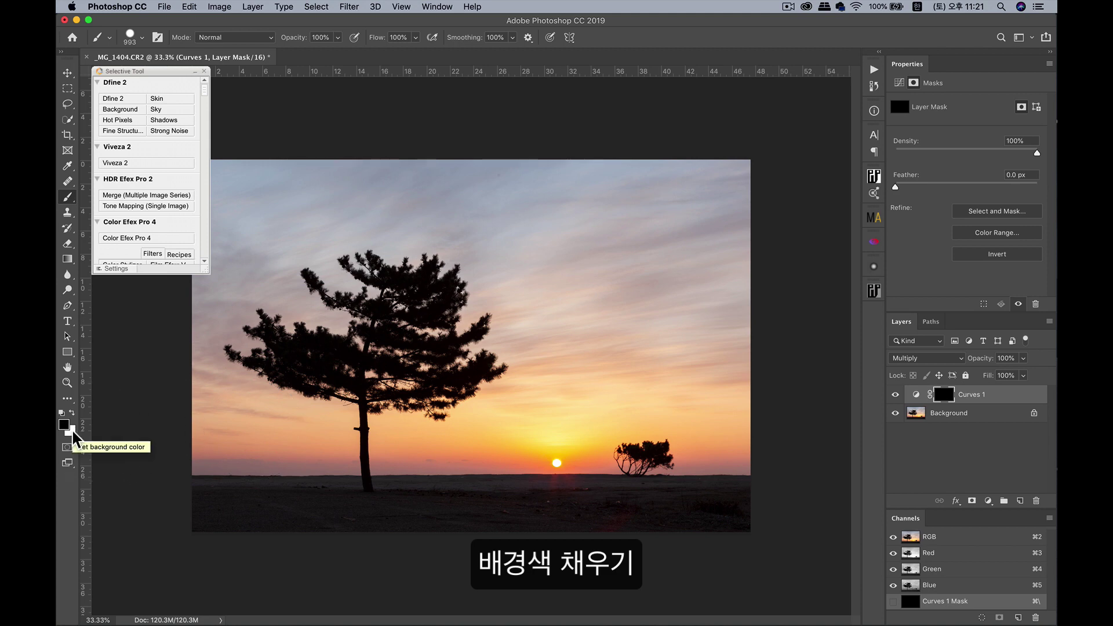
key("super+BackSpace")
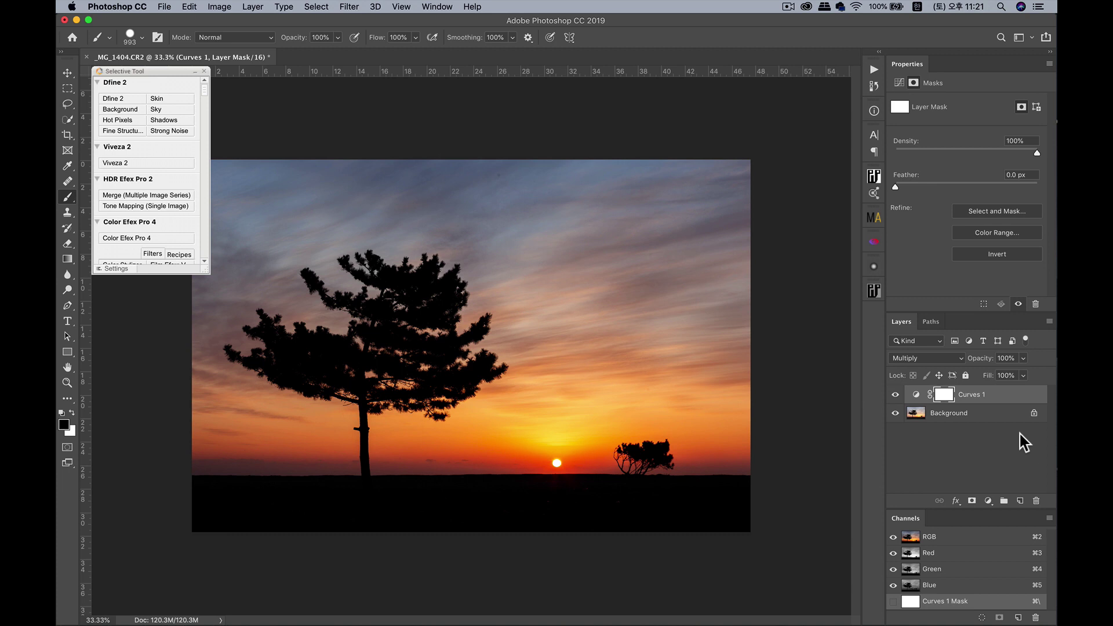
key("alt")
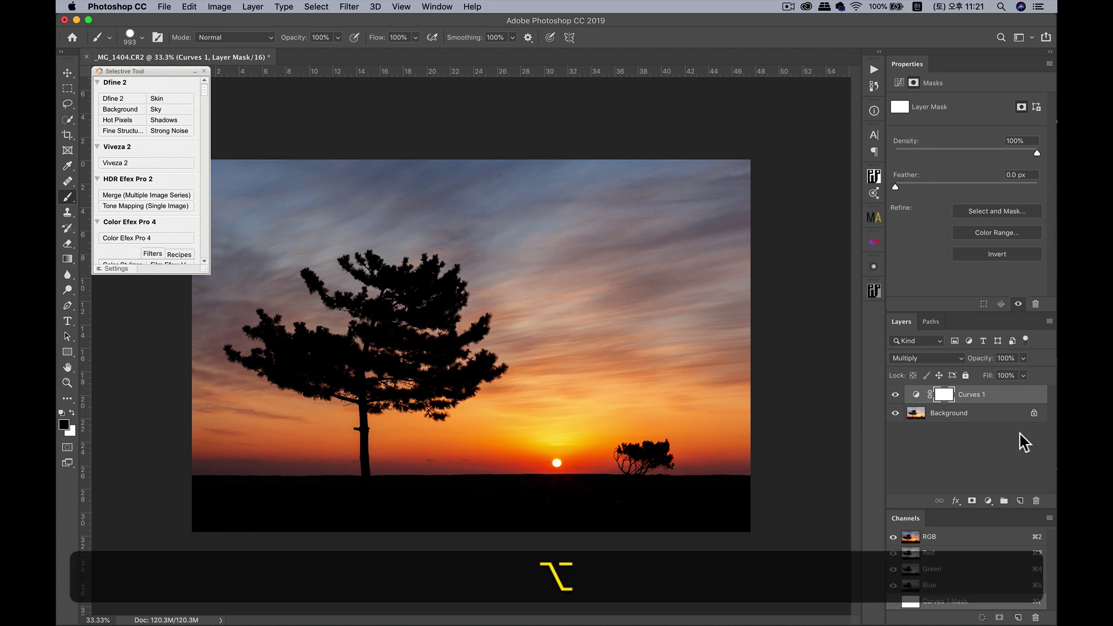
- Fill the Curves 1 mask alternately with the black foreground and white background colours, ending on black
key("alt+BackSpace")
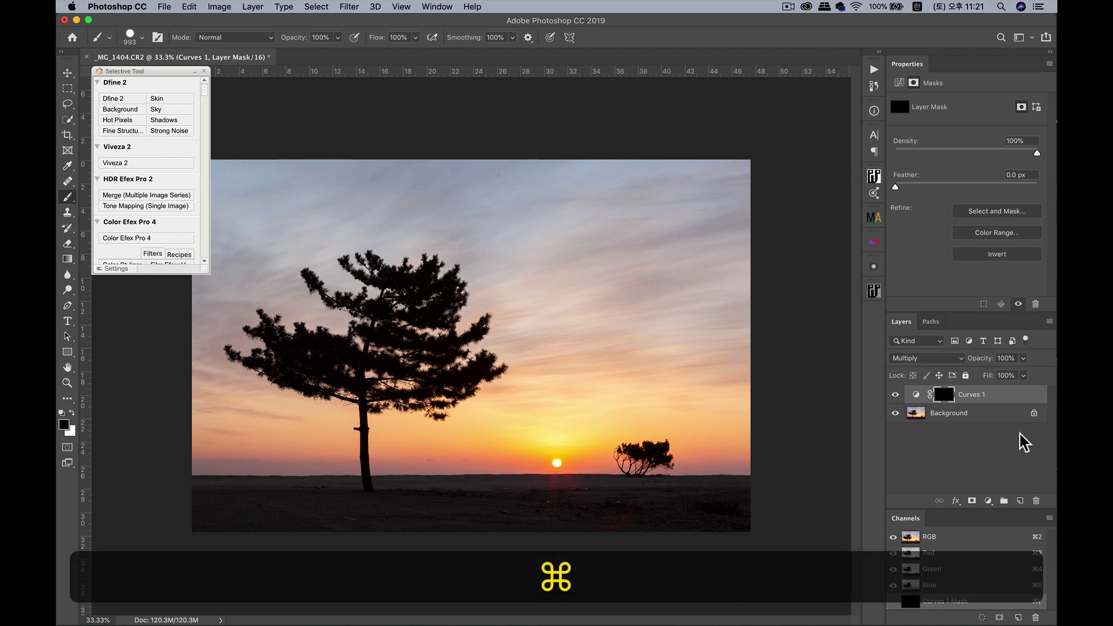
key("super+BackSpace")
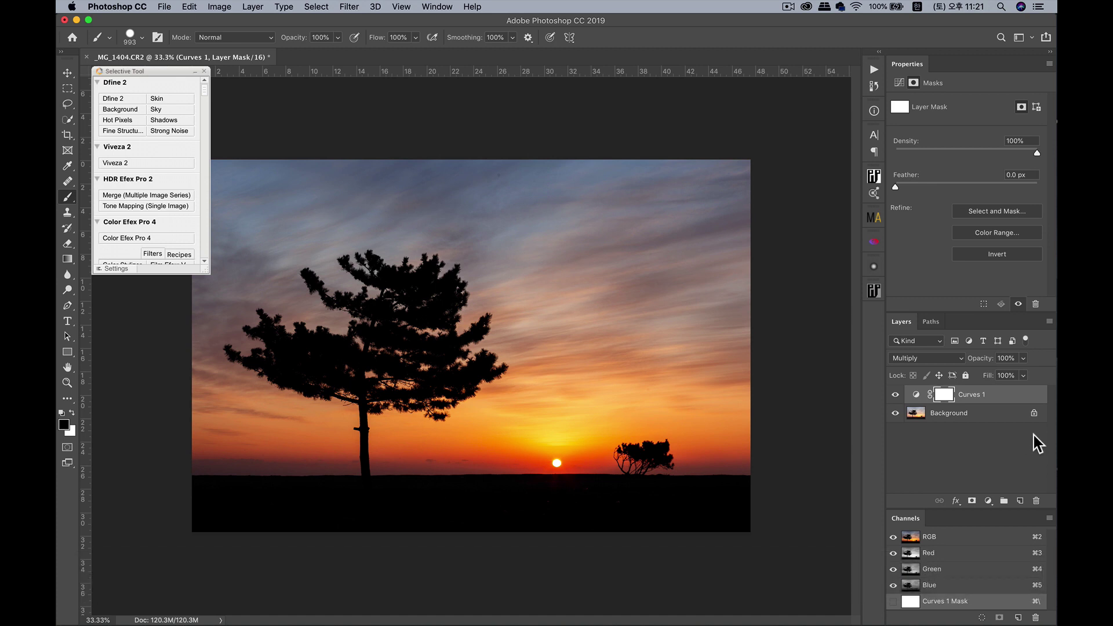
key("alt")
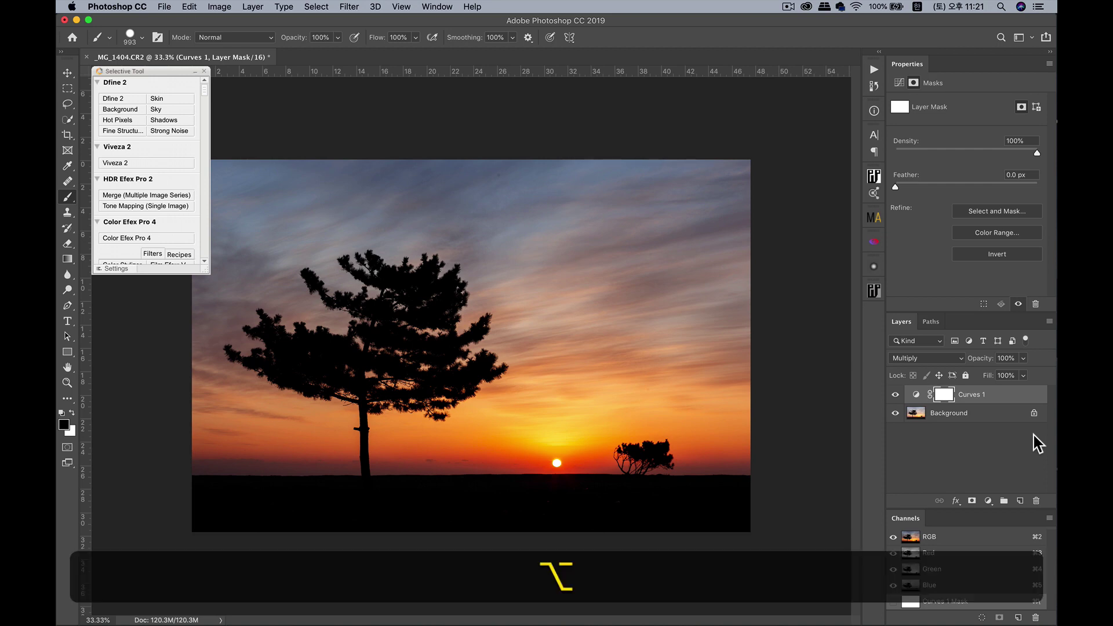
key("alt+BackSpace")
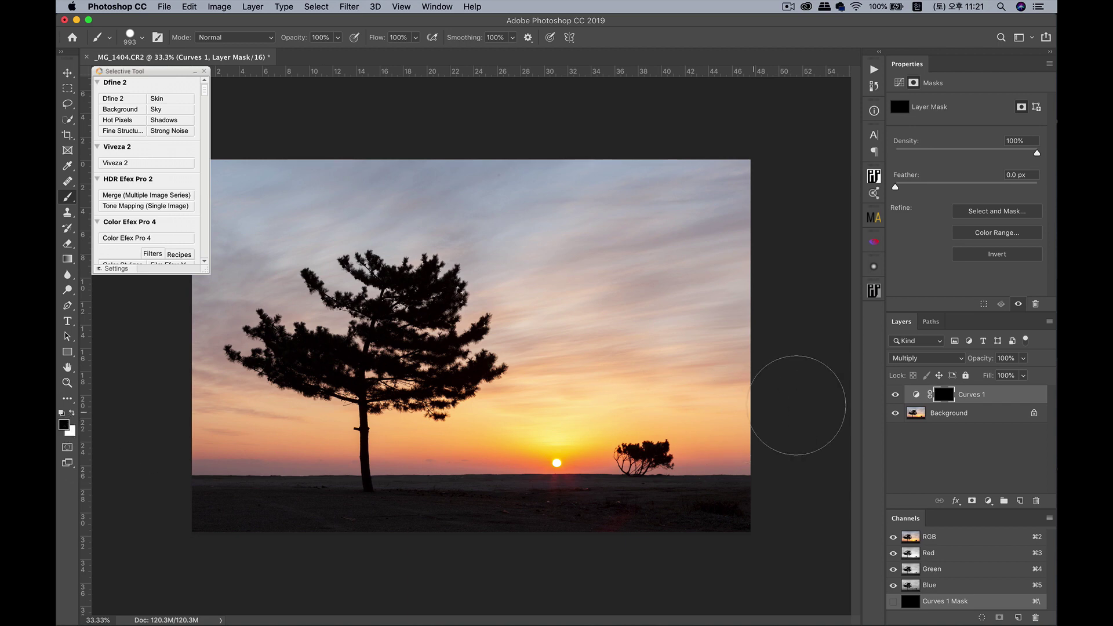
- Paint white across the whole sky and tree on the black Curves 1 mask with the 993 px brush
key("x")
key("x")
left_click_drag(205, 191, 522, 193)
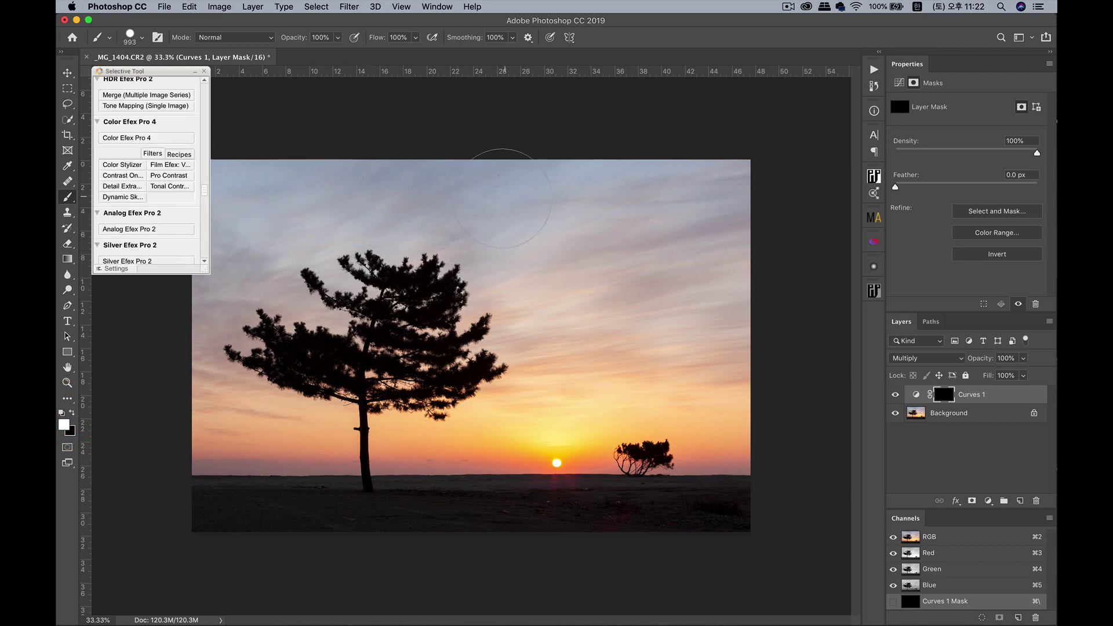
mouse_move(429, 200)
left_mouse_down()
mouse_move(502, 210)
mouse_move(306, 216)
mouse_move(123, 193)
mouse_move(267, 199)
mouse_move(549, 236)
mouse_move(751, 221)
mouse_move(542, 211)
mouse_move(546, 187)
mouse_move(831, 189)
mouse_move(846, 212)
mouse_move(408, 185)
mouse_move(493, 217)
mouse_move(737, 220)
mouse_move(680, 210)
mouse_move(854, 269)
mouse_move(421, 221)
mouse_move(420, 237)
mouse_move(335, 232)
mouse_move(453, 236)
mouse_move(67, 317)
mouse_move(264, 320)
mouse_move(506, 464)
mouse_move(515, 495)
mouse_move(550, 495)
mouse_move(166, 438)
mouse_move(174, 397)
mouse_move(193, 385)
mouse_move(800, 388)
mouse_move(715, 416)
mouse_move(359, 415)
mouse_move(766, 430)
mouse_move(718, 294)
mouse_move(664, 257)
mouse_move(348, 291)
mouse_move(620, 302)
mouse_move(473, 296)
mouse_move(498, 178)
mouse_move(660, 180)
left_mouse_up()
mouse_move(748, 199)
left_mouse_down()
mouse_move(714, 209)
mouse_move(725, 188)
left_mouse_up()
mouse_move(722, 246)
left_mouse_down()
mouse_move(731, 182)
mouse_move(404, 272)
mouse_move(163, 281)
mouse_move(306, 268)
left_mouse_up()
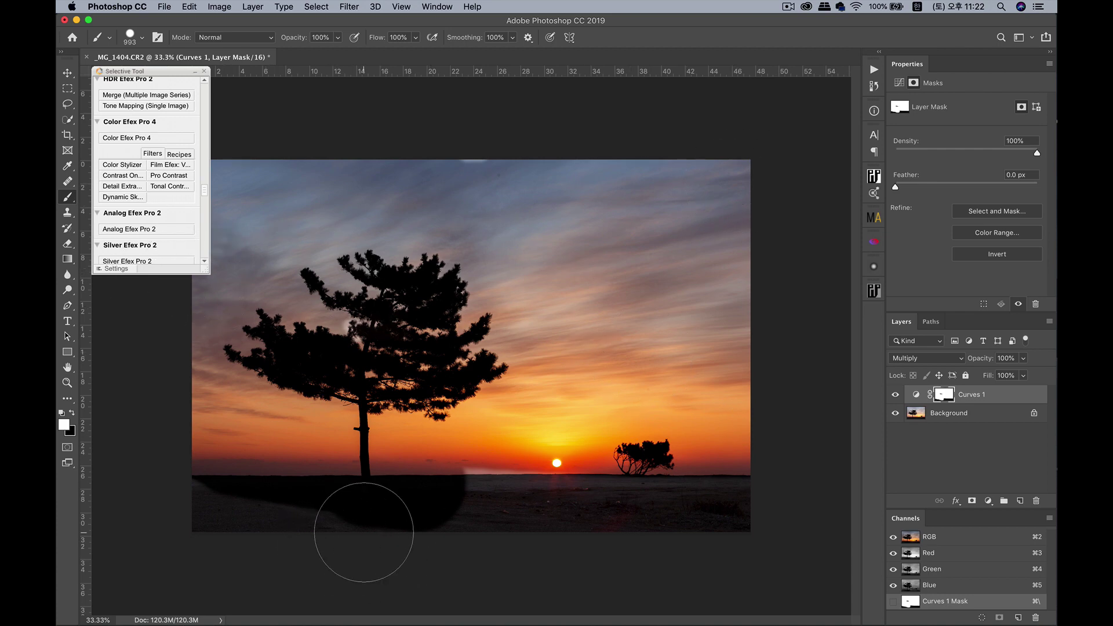
- Paint black over the ground spill on the Curves 1 mask, and touch up the gap along the horizon with white
key("x")
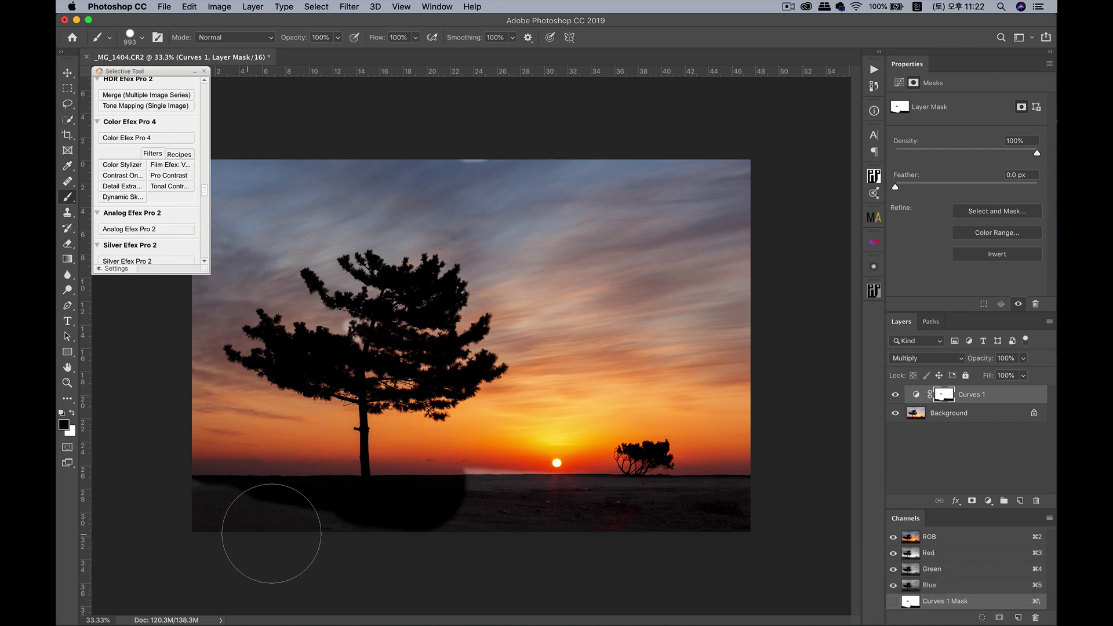
mouse_move(273, 536)
left_mouse_down()
mouse_move(479, 536)
mouse_move(196, 523)
mouse_move(738, 529)
mouse_move(451, 543)
mouse_move(162, 525)
mouse_move(242, 528)
left_mouse_up()
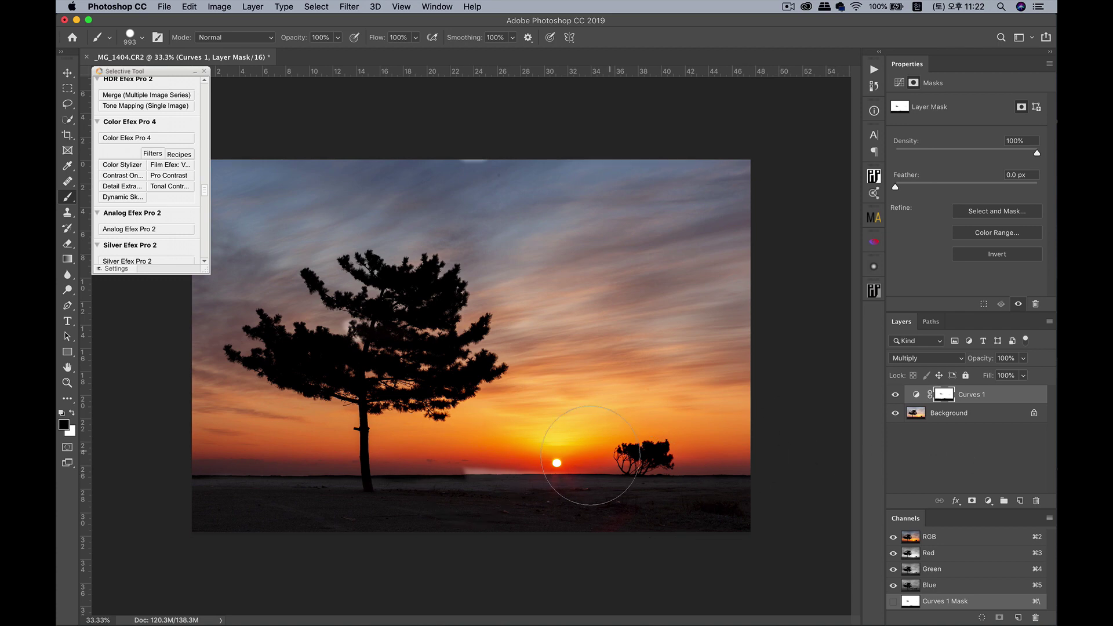
key("x")
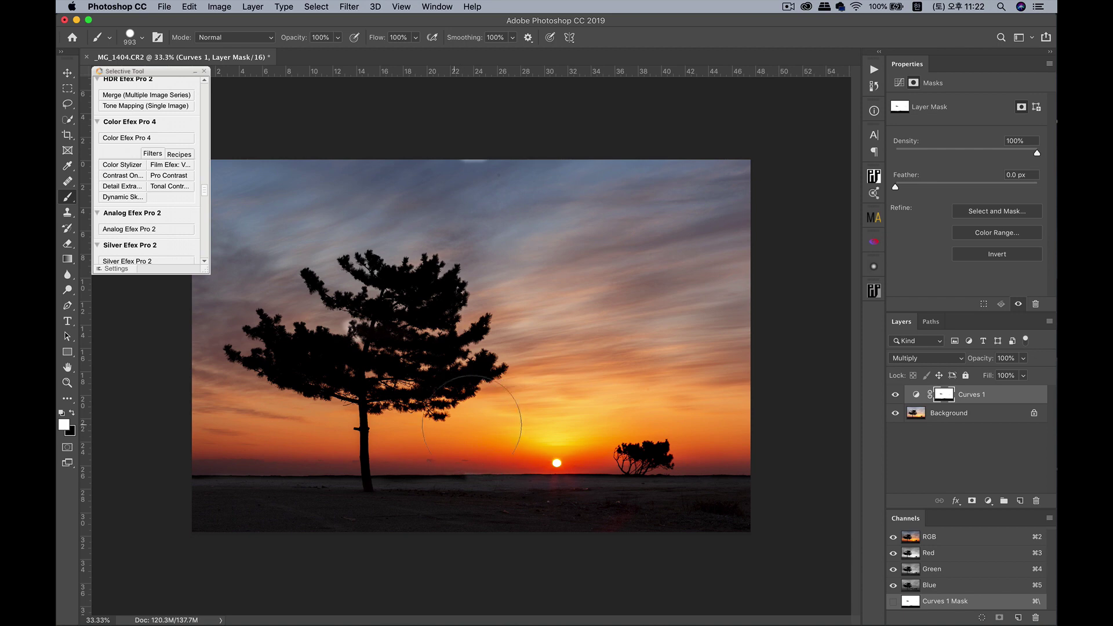
mouse_move(437, 424)
left_mouse_down()
mouse_move(506, 415)
mouse_move(382, 320)
mouse_move(471, 257)
mouse_move(612, 294)
left_mouse_up()
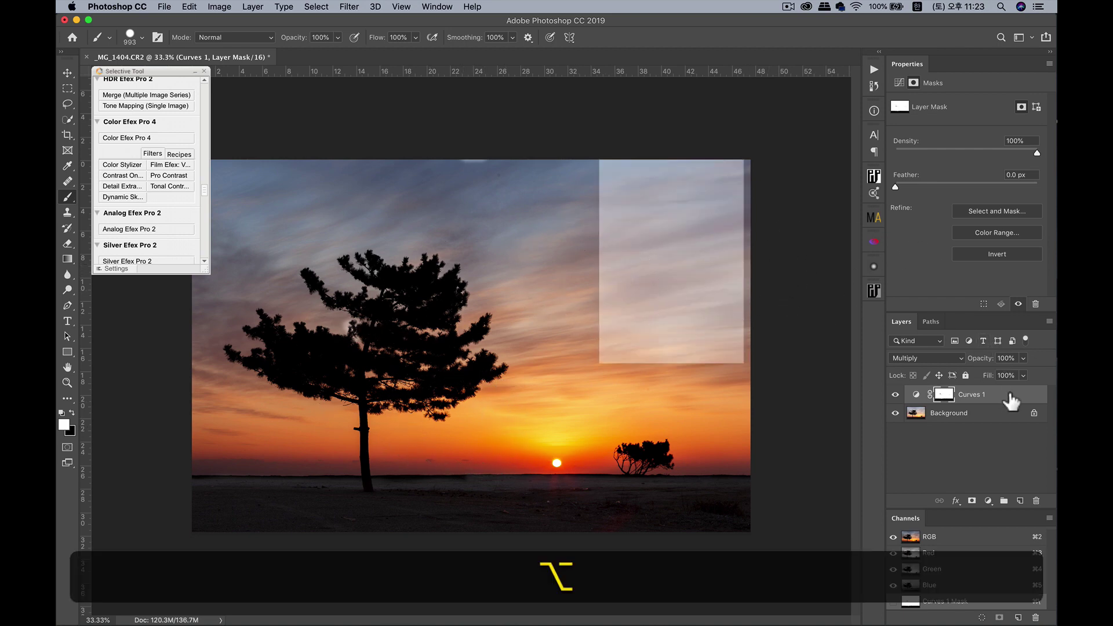
- Display the Curves 1 mask alone, paint the leftover black spots in the sky white, and return to the image view
left_click(943, 396, "alt")
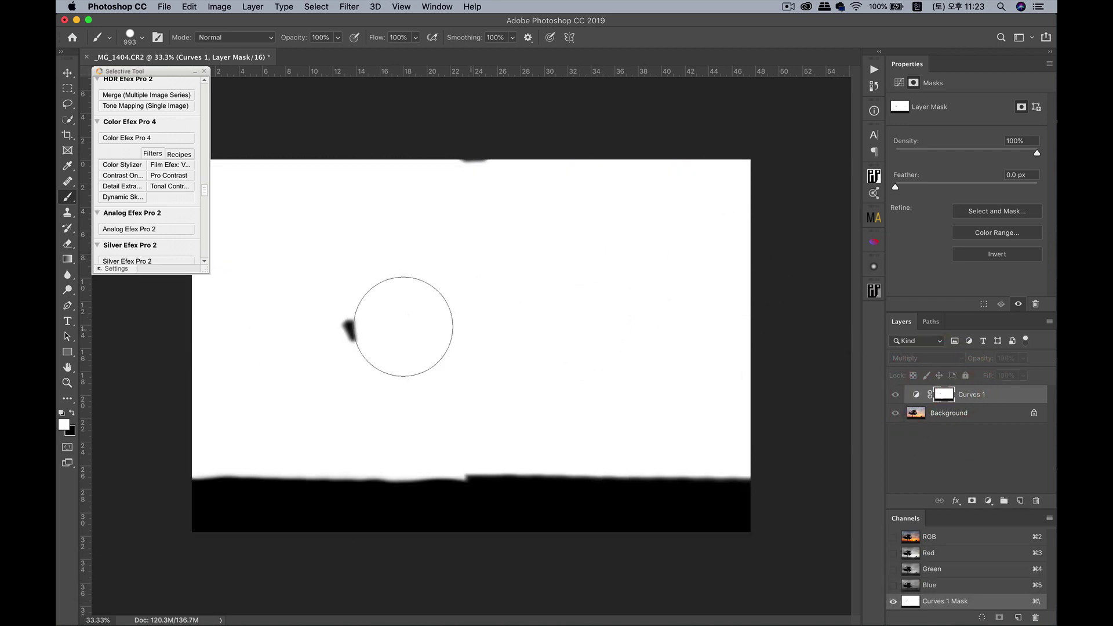
mouse_move(403, 323)
left_mouse_down()
mouse_move(429, 308)
mouse_move(422, 195)
mouse_move(485, 160)
mouse_move(657, 150)
mouse_move(373, 145)
mouse_move(326, 167)
mouse_move(578, 208)
mouse_move(693, 276)
mouse_move(360, 299)
mouse_move(754, 383)
left_mouse_up()
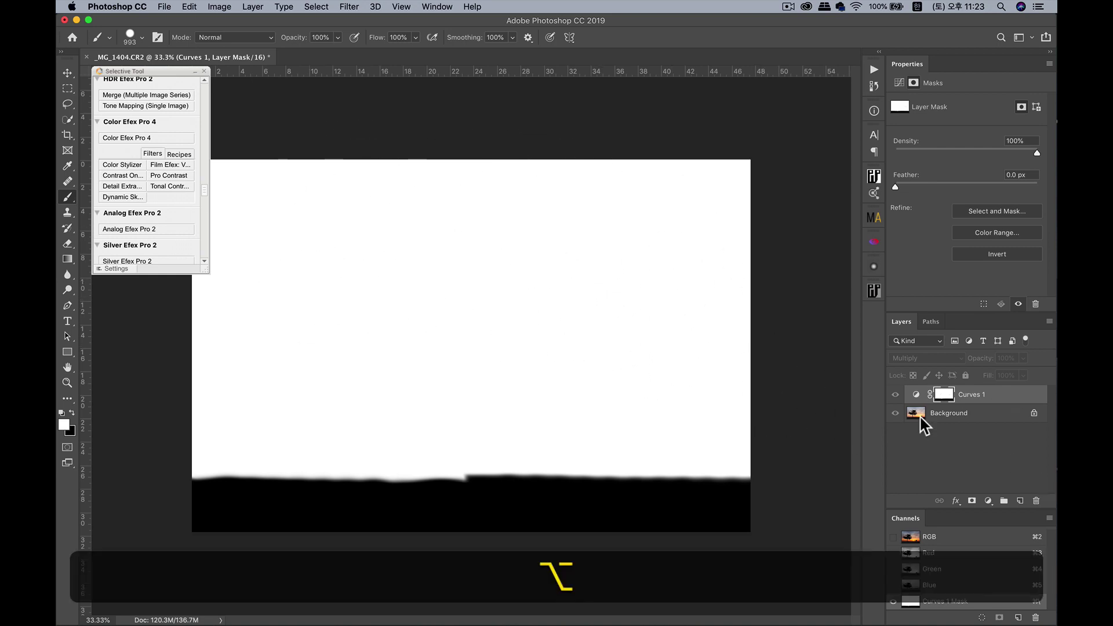
left_click(944, 397, "alt")
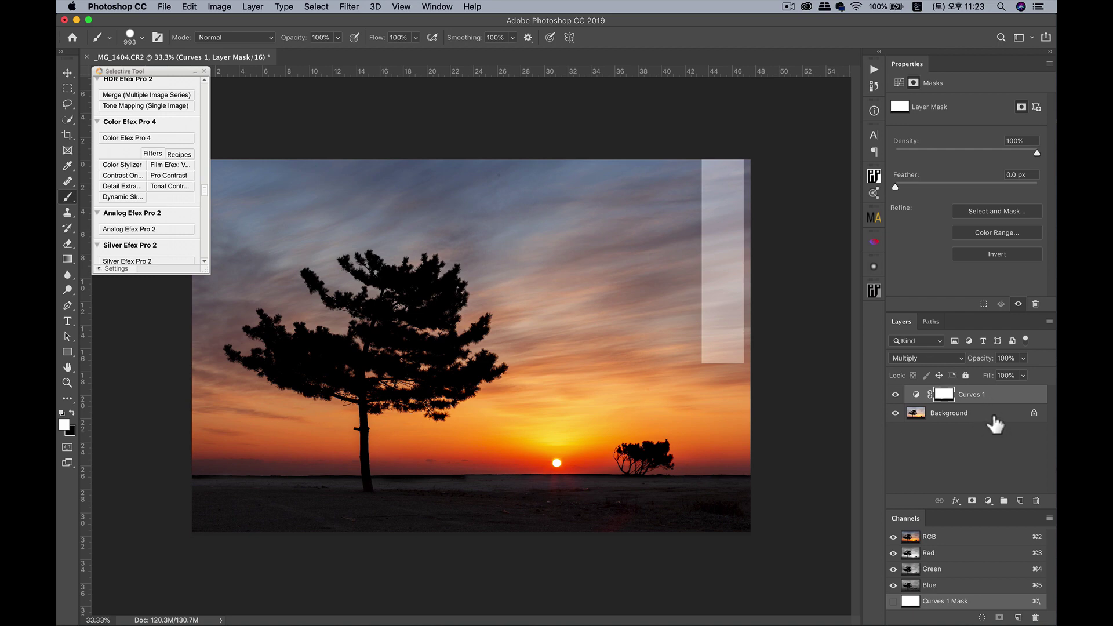
- Add a second Curves adjustment layer above Curves 1 and set its blend mode to Multiply
left_click(989, 501)
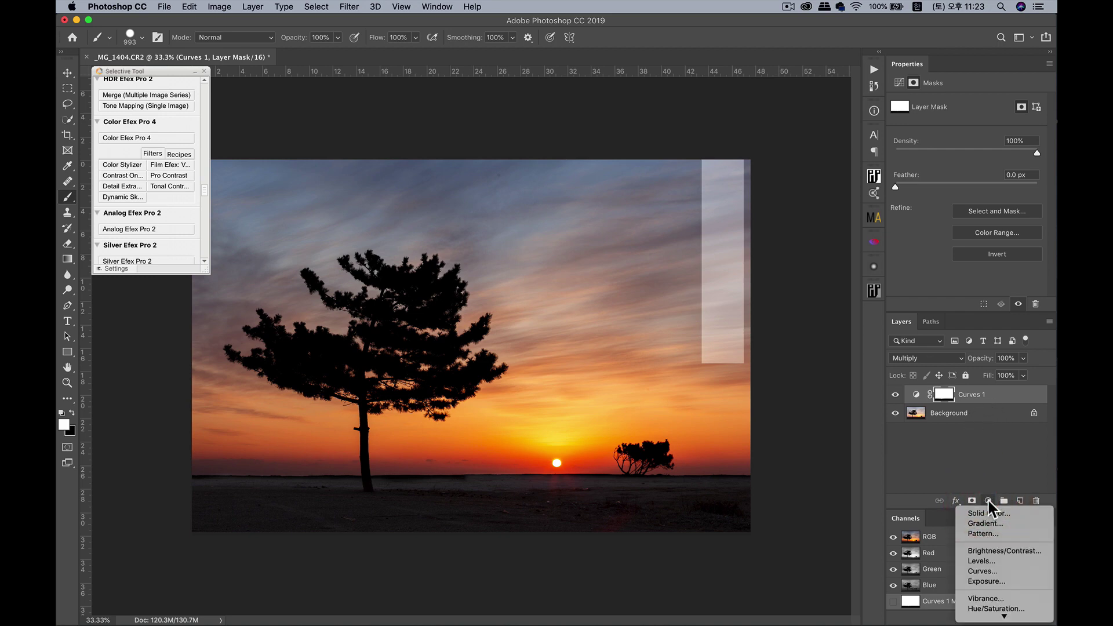
left_click(984, 572)
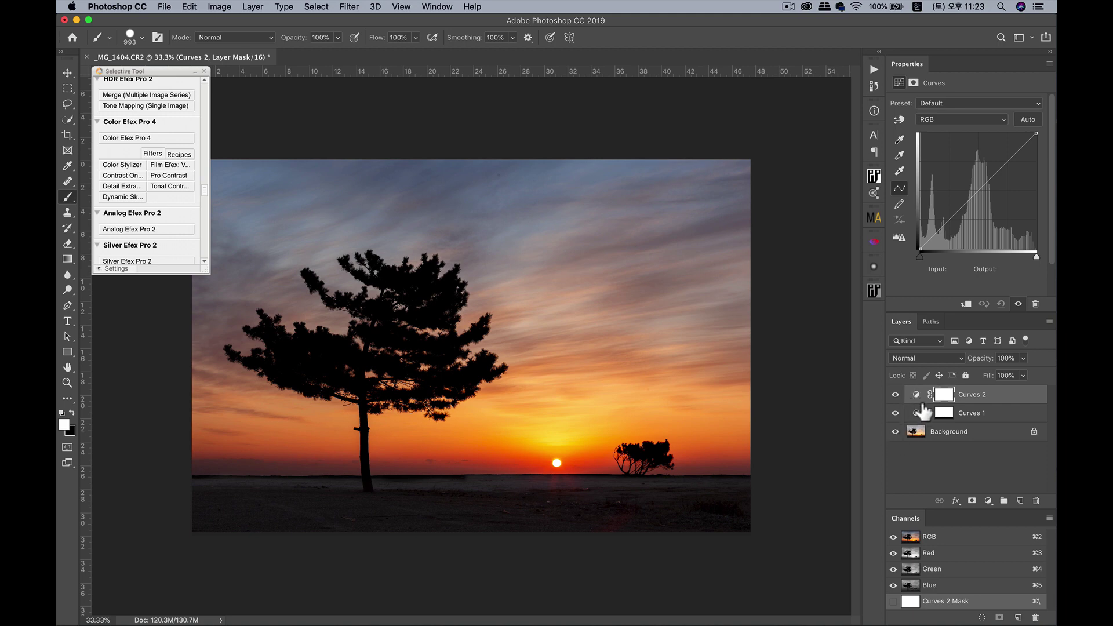
left_click(962, 358)
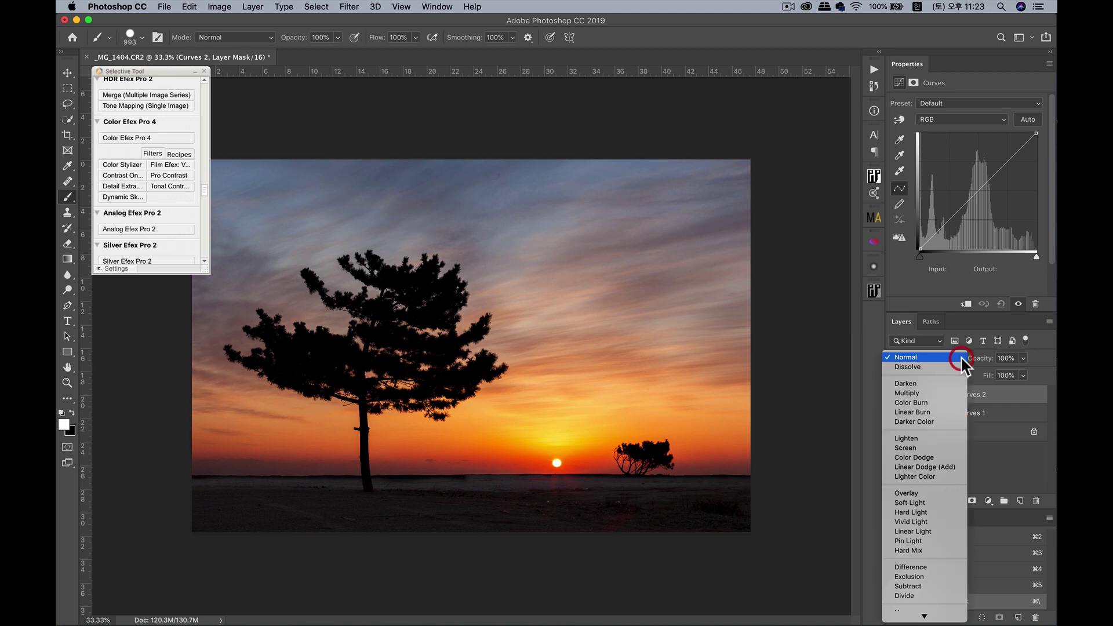
left_click(929, 384)
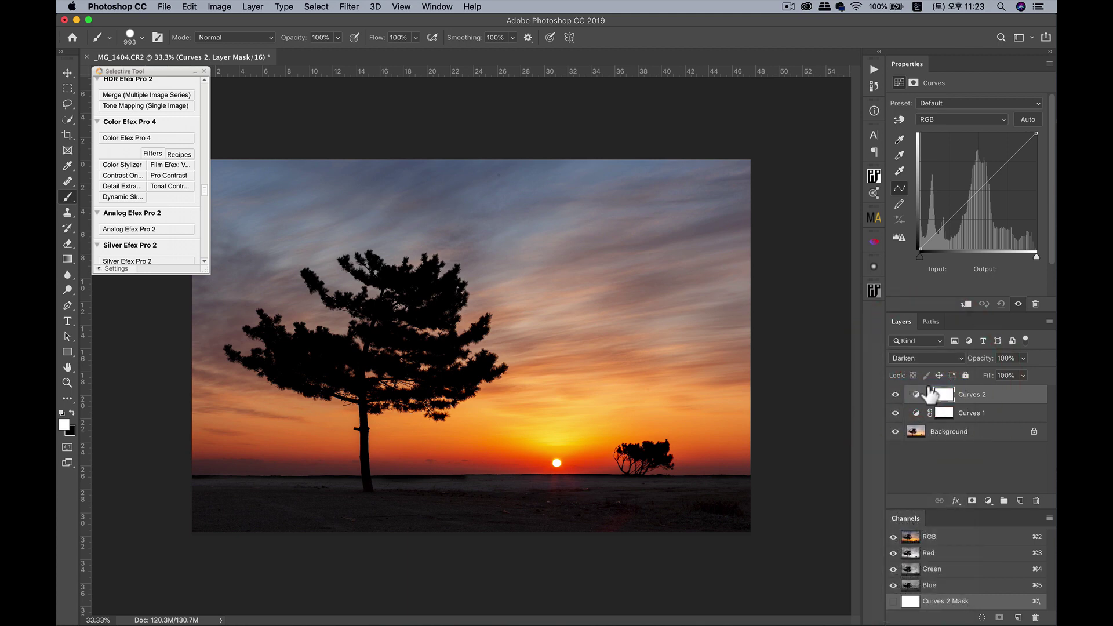
left_click(962, 358)
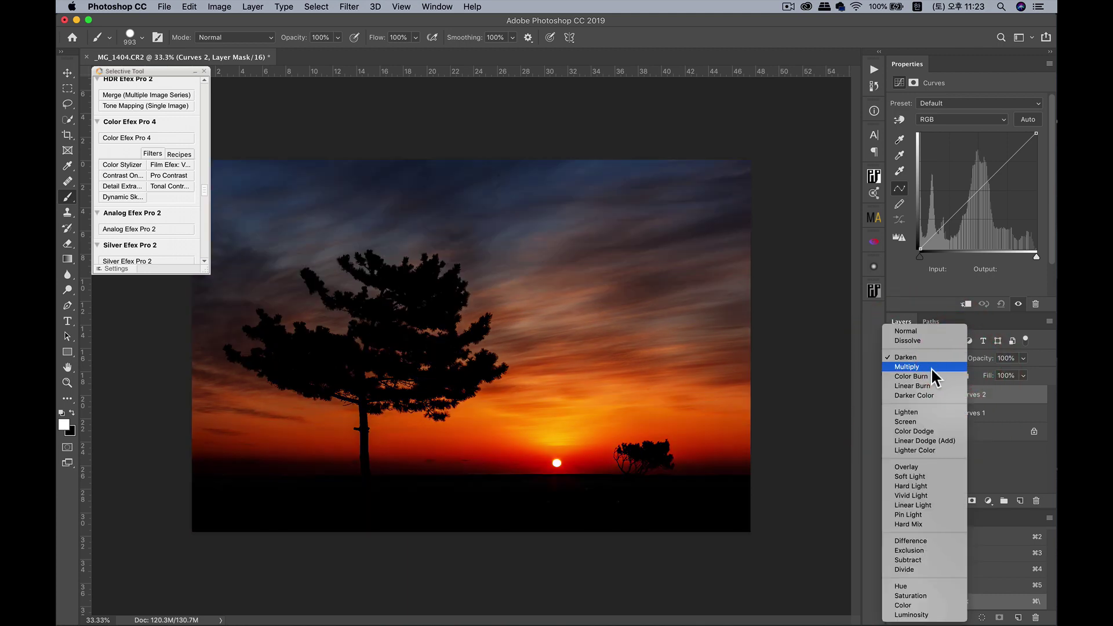
left_click(932, 368)
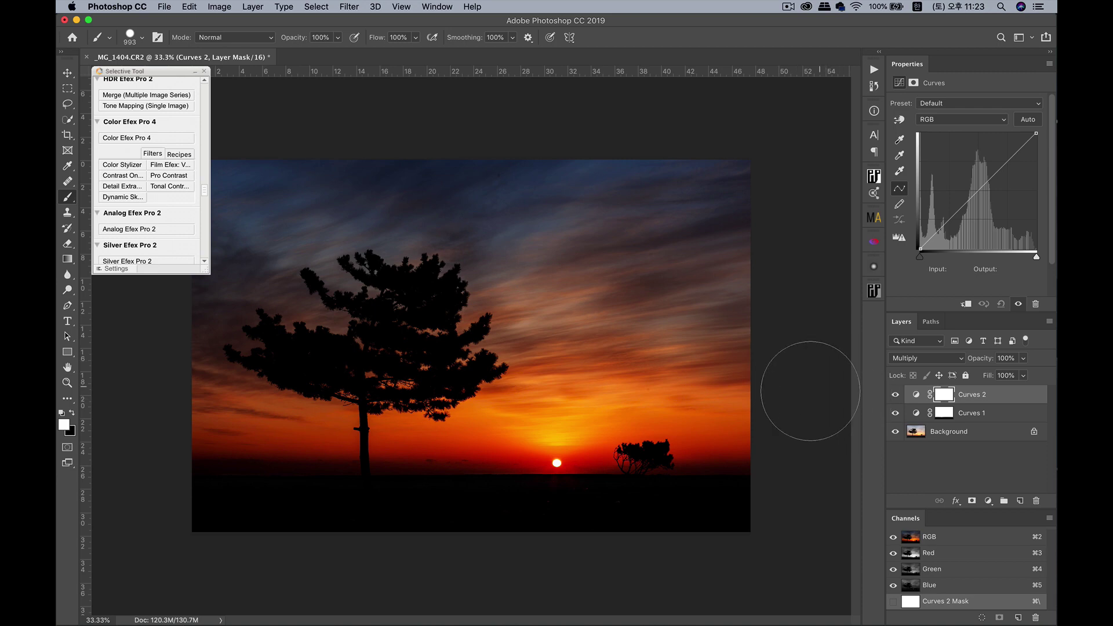
- Copy the Curves 1 layer mask onto Curves 2, replacing its existing white mask
left_click(943, 413)
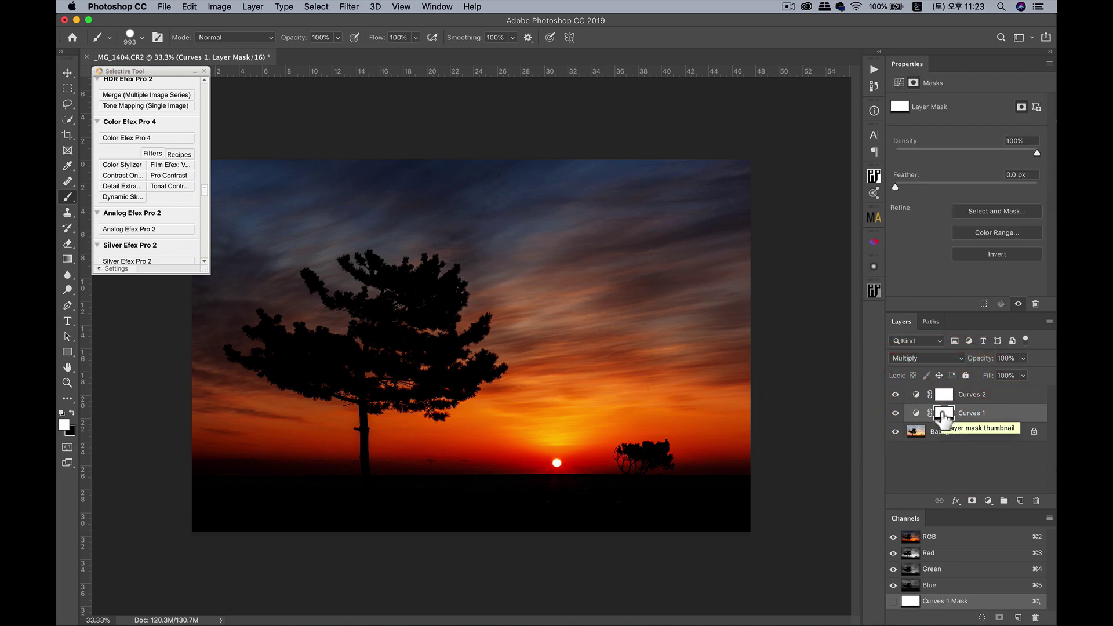
left_click(943, 396)
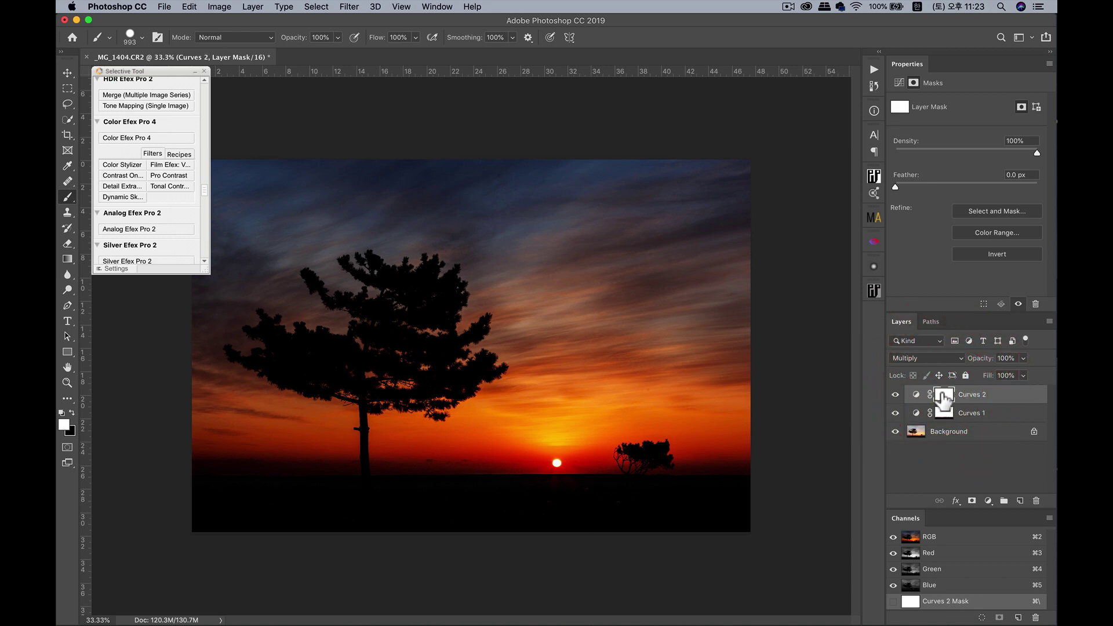
left_click(945, 413)
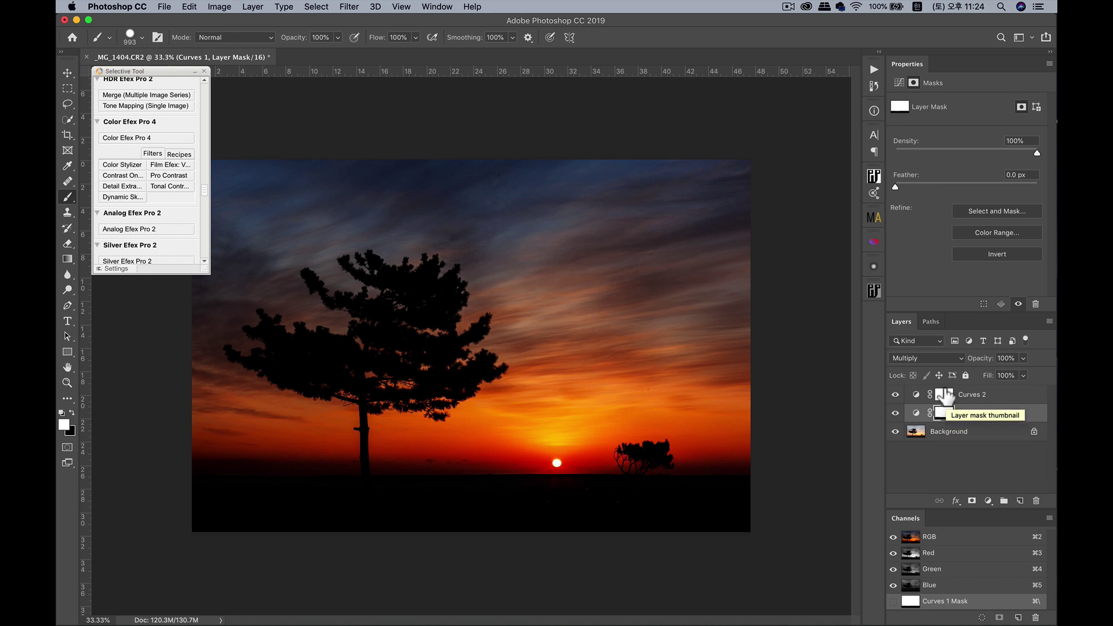
key("alt")
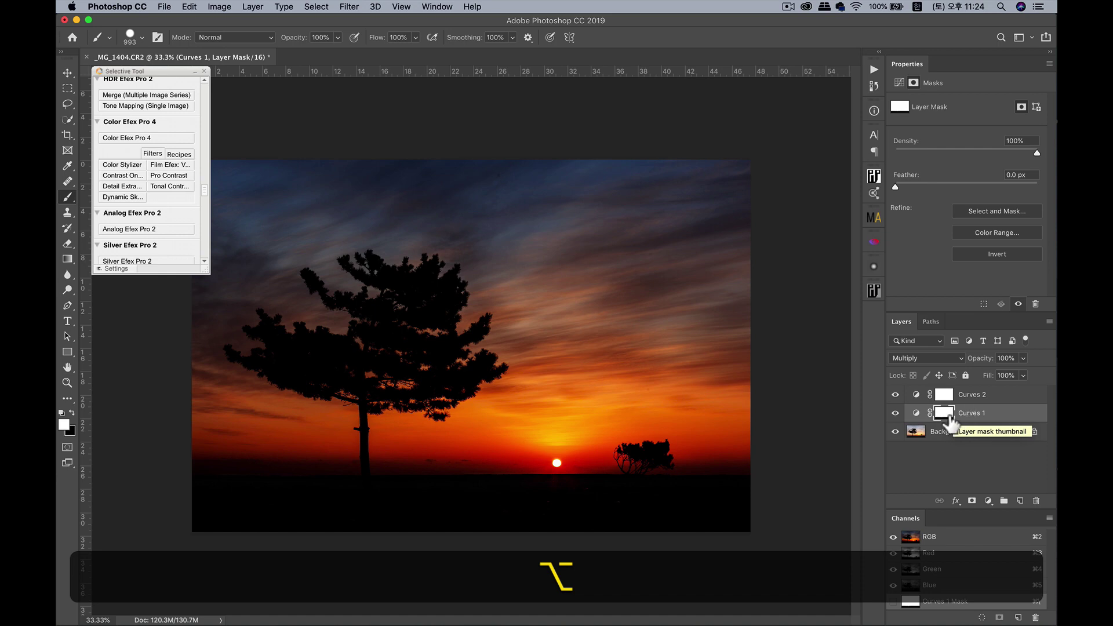
left_click(944, 414, "alt")
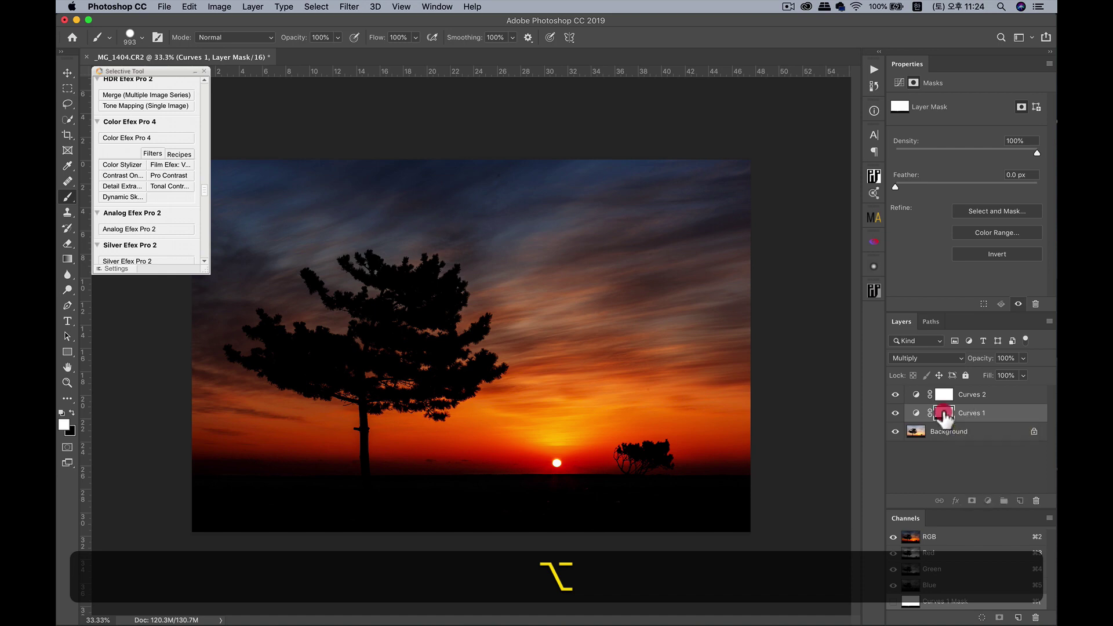
left_click_drag(944, 414, 941, 386)
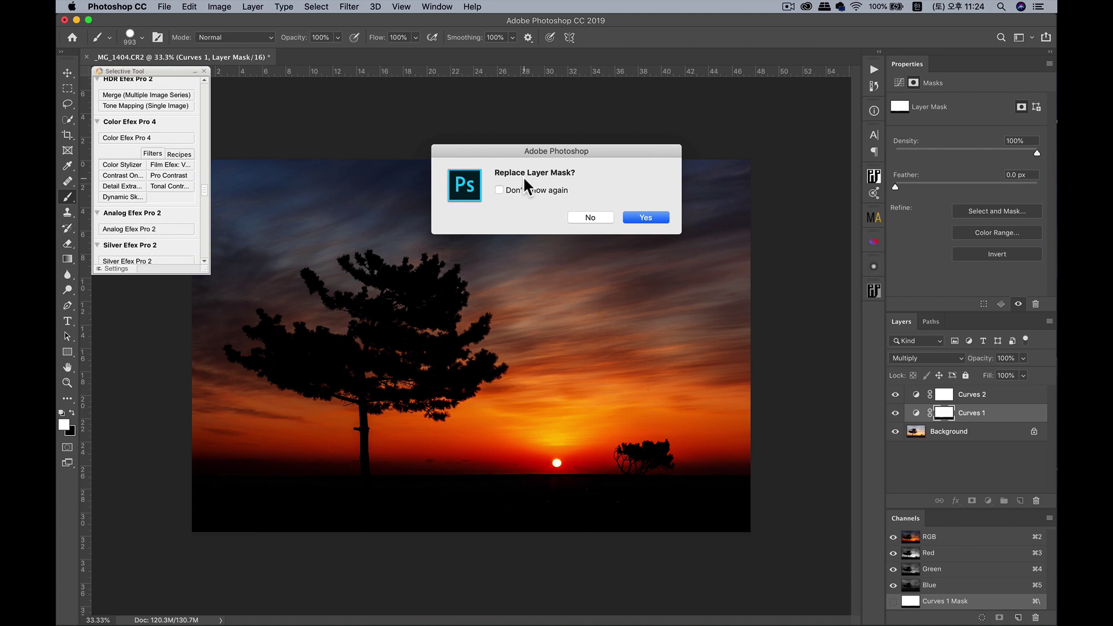
left_click(644, 218)
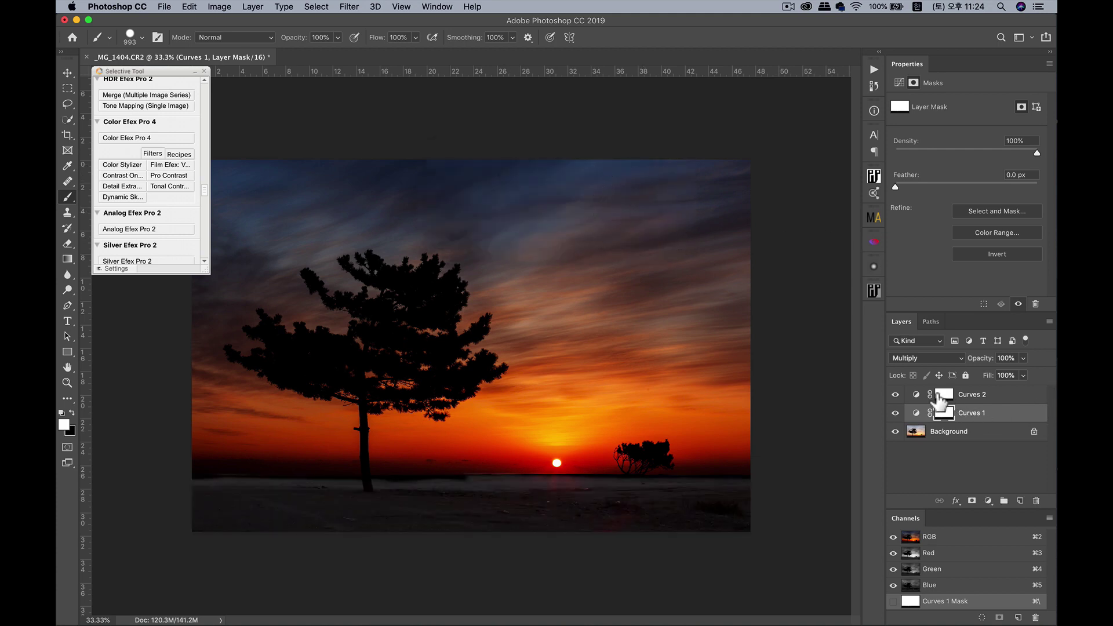